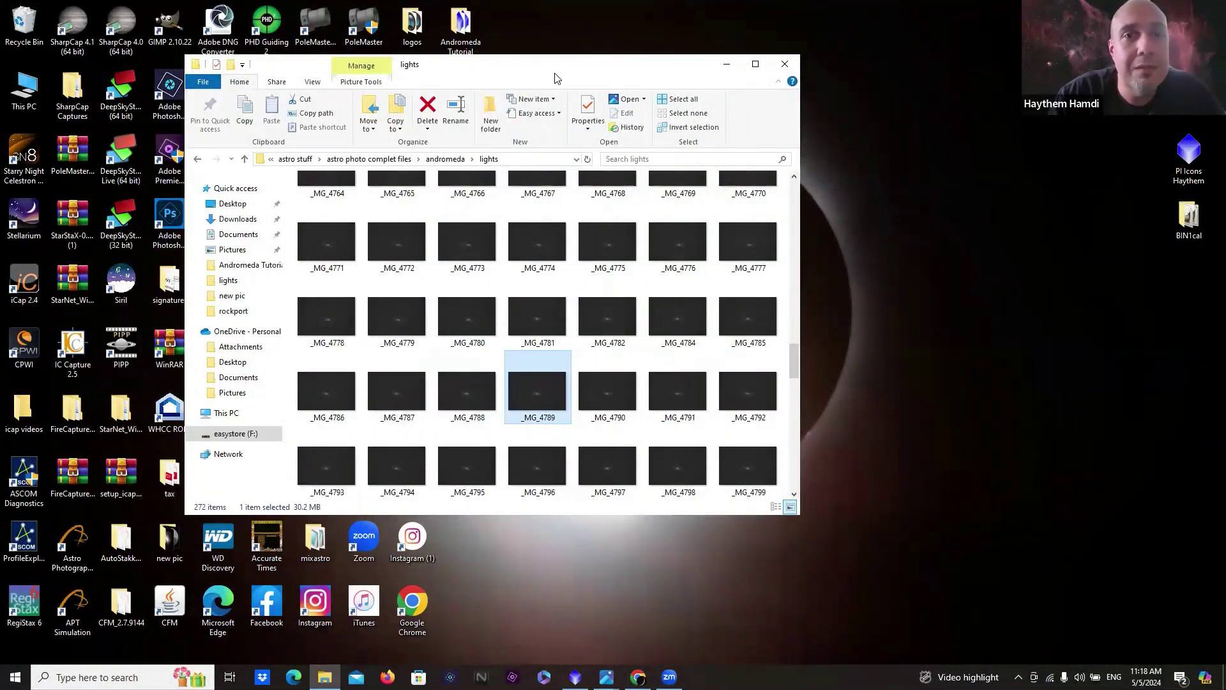
Open the light frame _MG_4837 from the lights folder in Adobe Photoshop Elements 2021 and inspect the galaxy core up close.
drag(554, 78, 643, 68)
scroll(572, 307, down, 5)
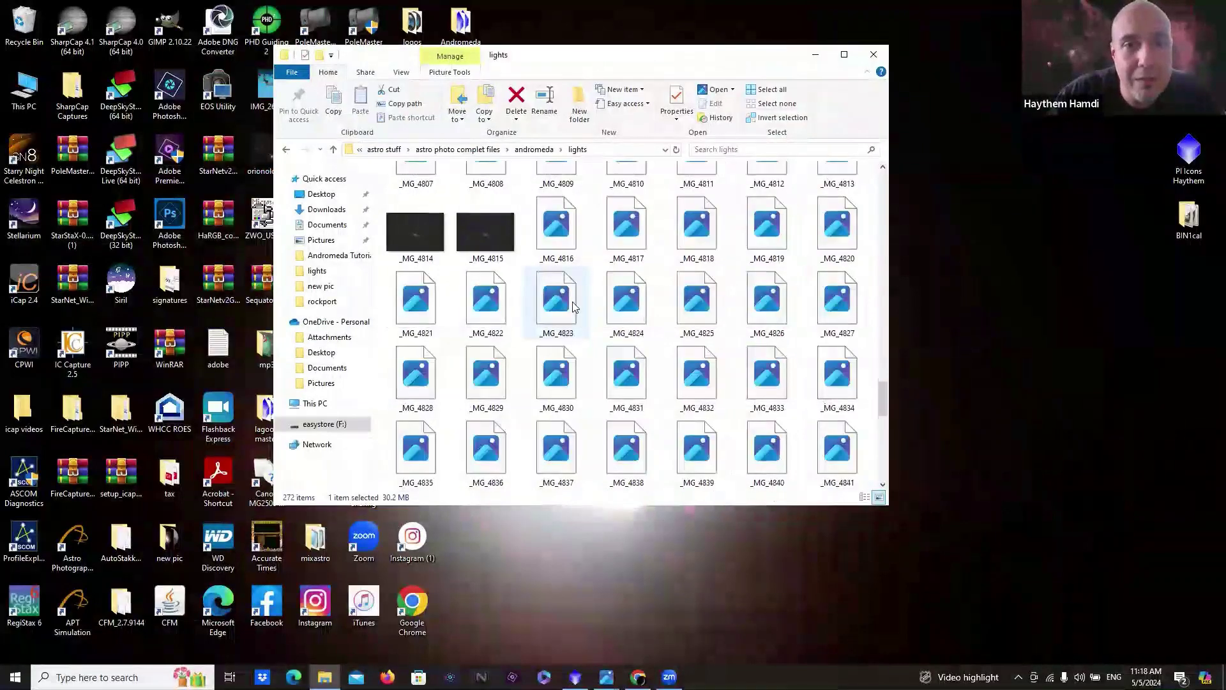
scroll(559, 383, up, 2)
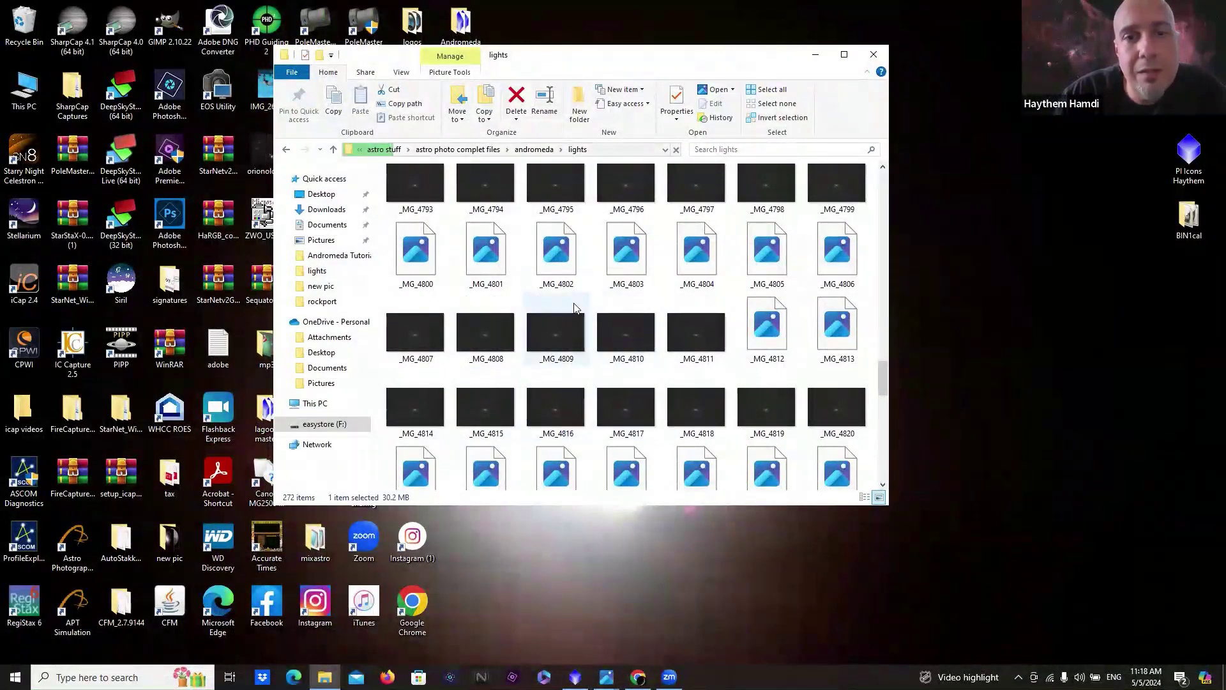
scroll(575, 310, down, 3)
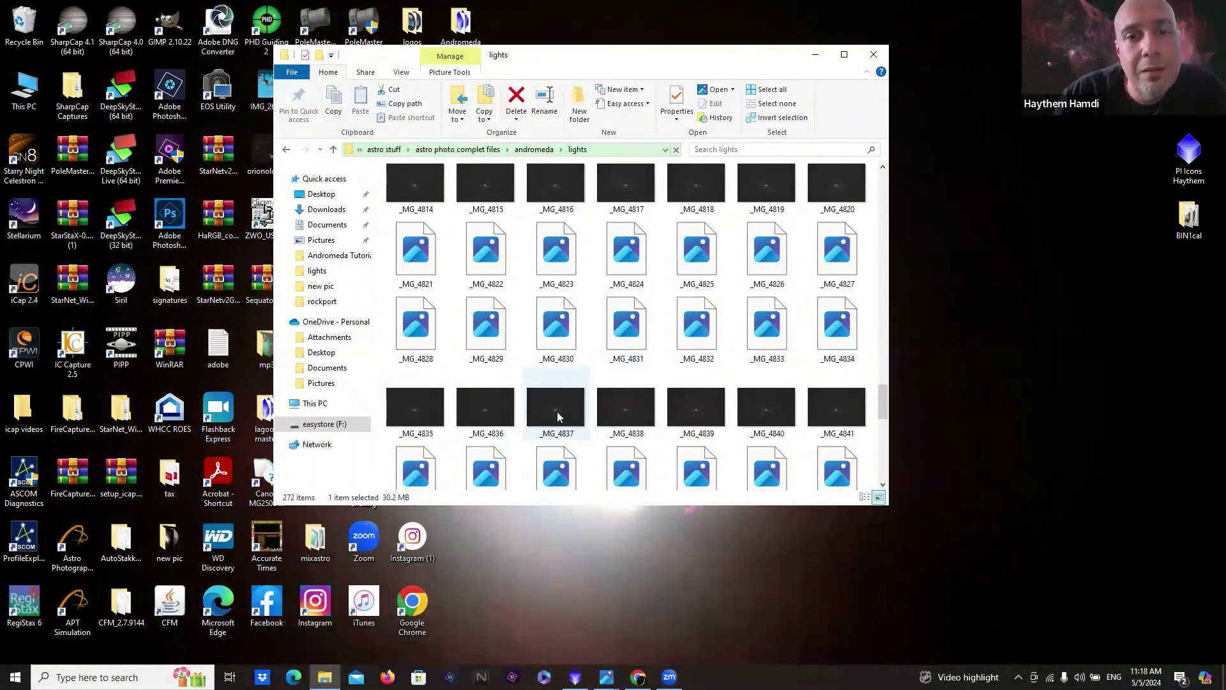
click(557, 415)
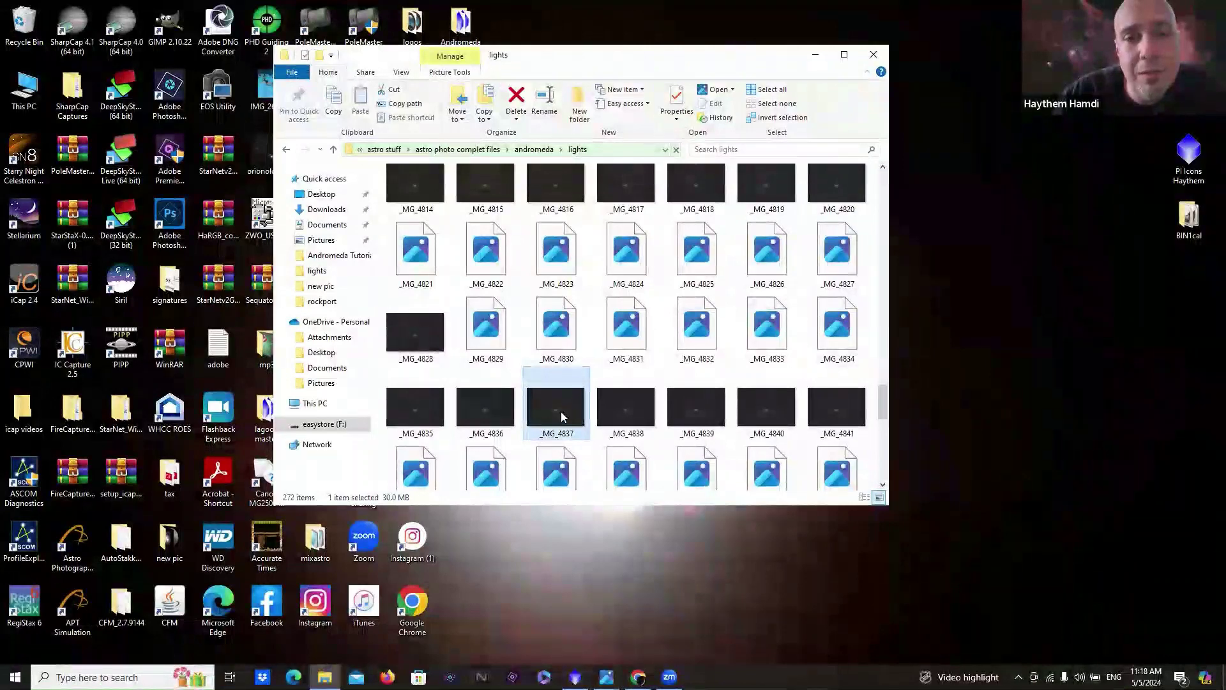
right_click(561, 412)
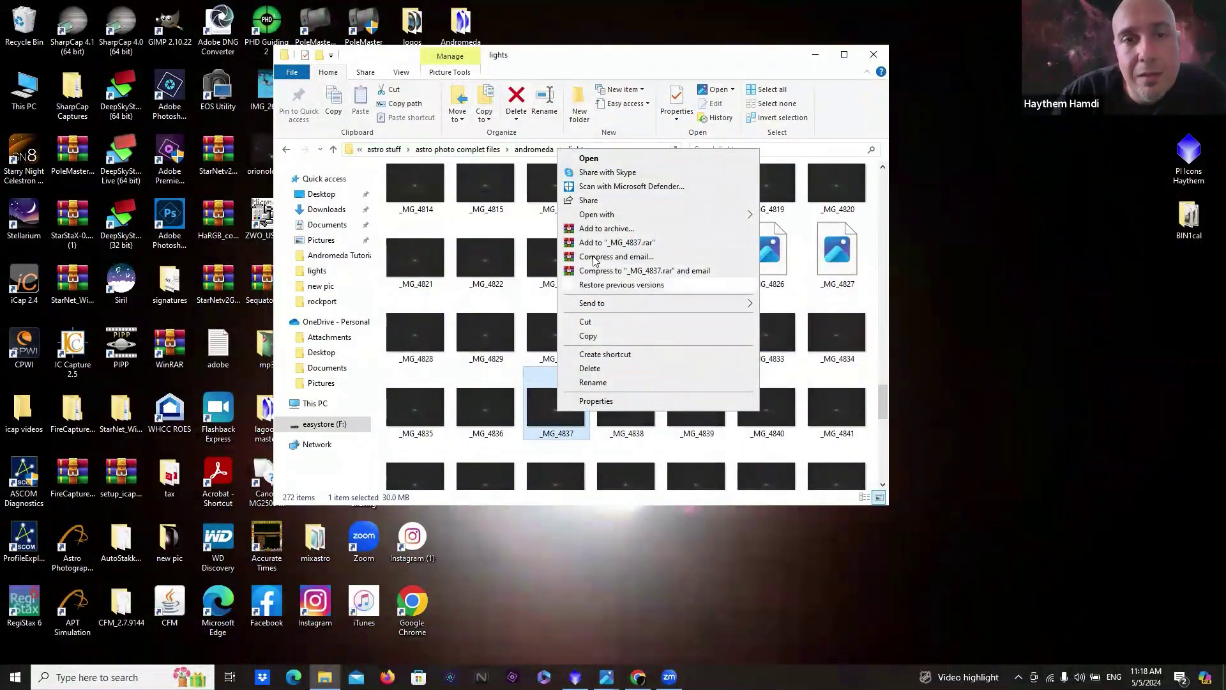
mouse_move(599, 221)
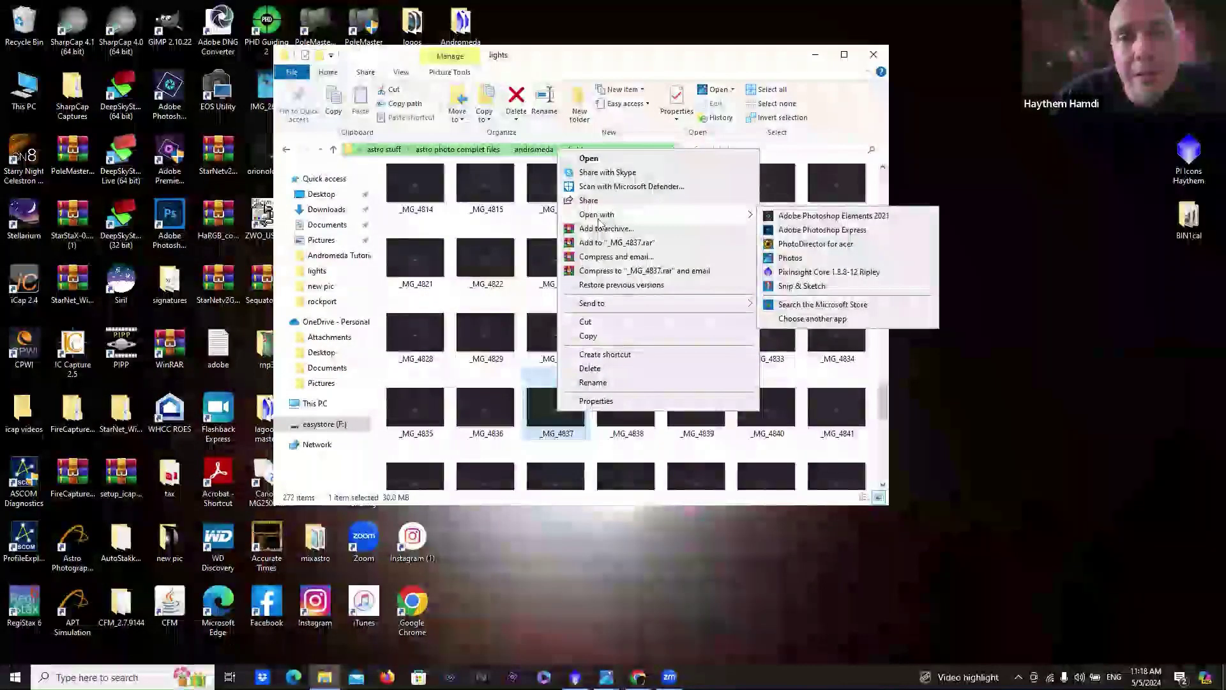
click(832, 218)
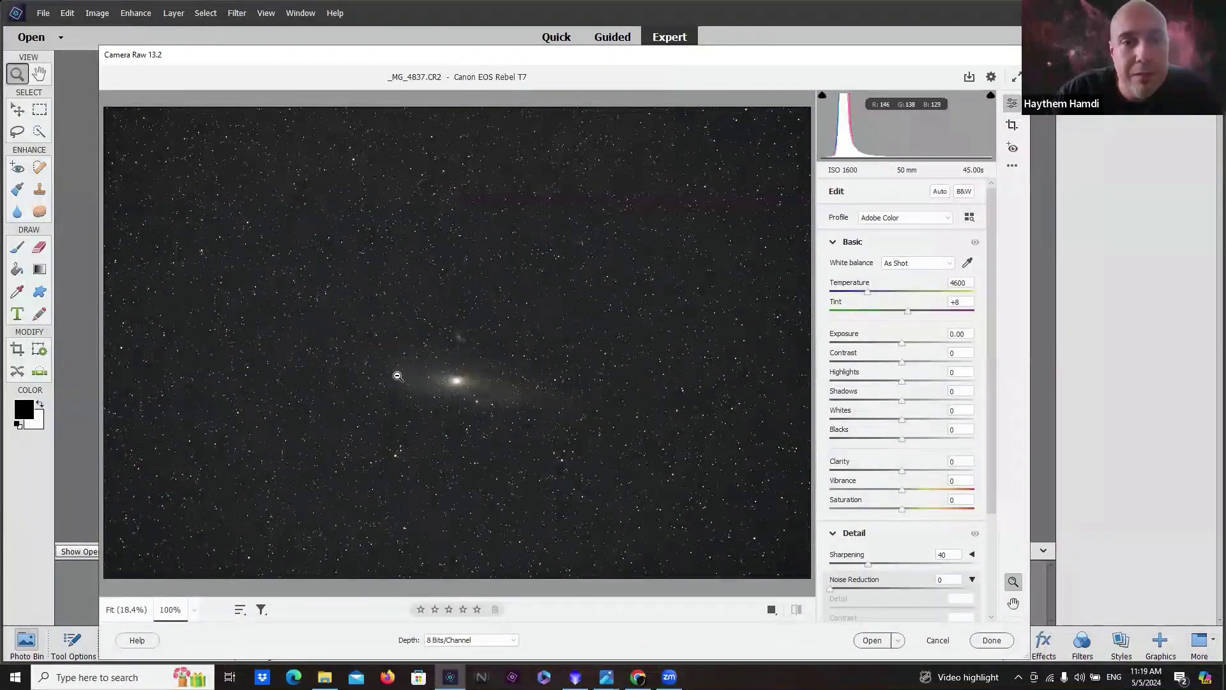
click(503, 379)
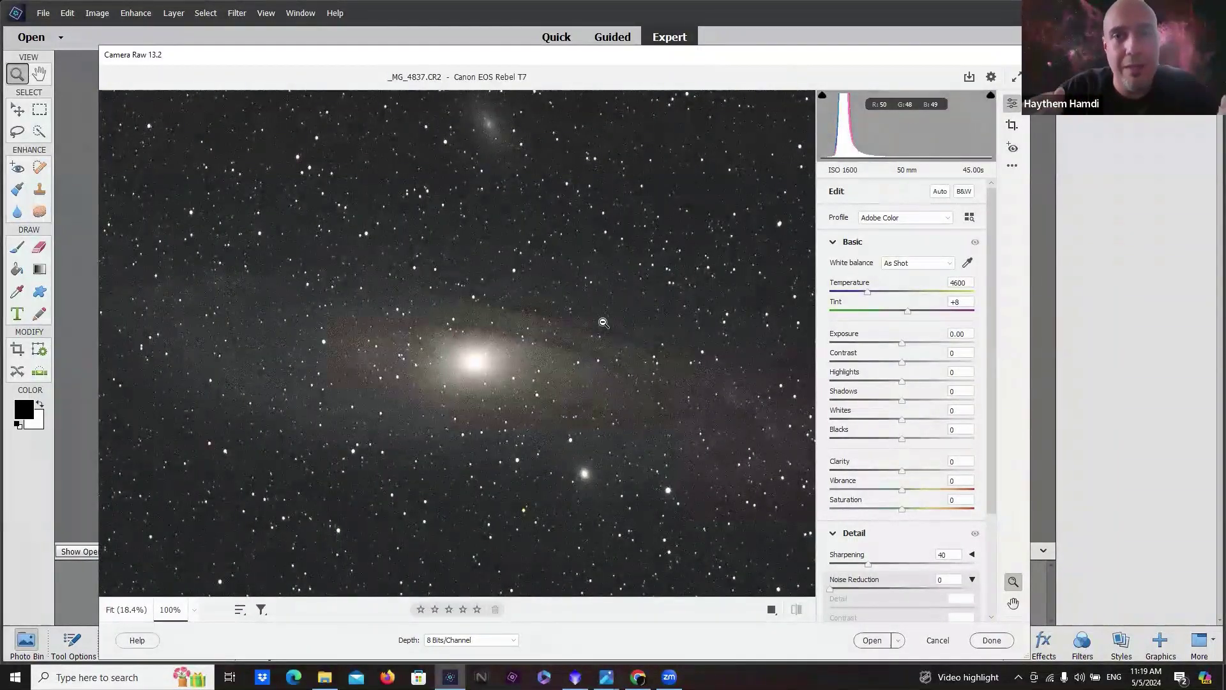
alt+click(461, 307)
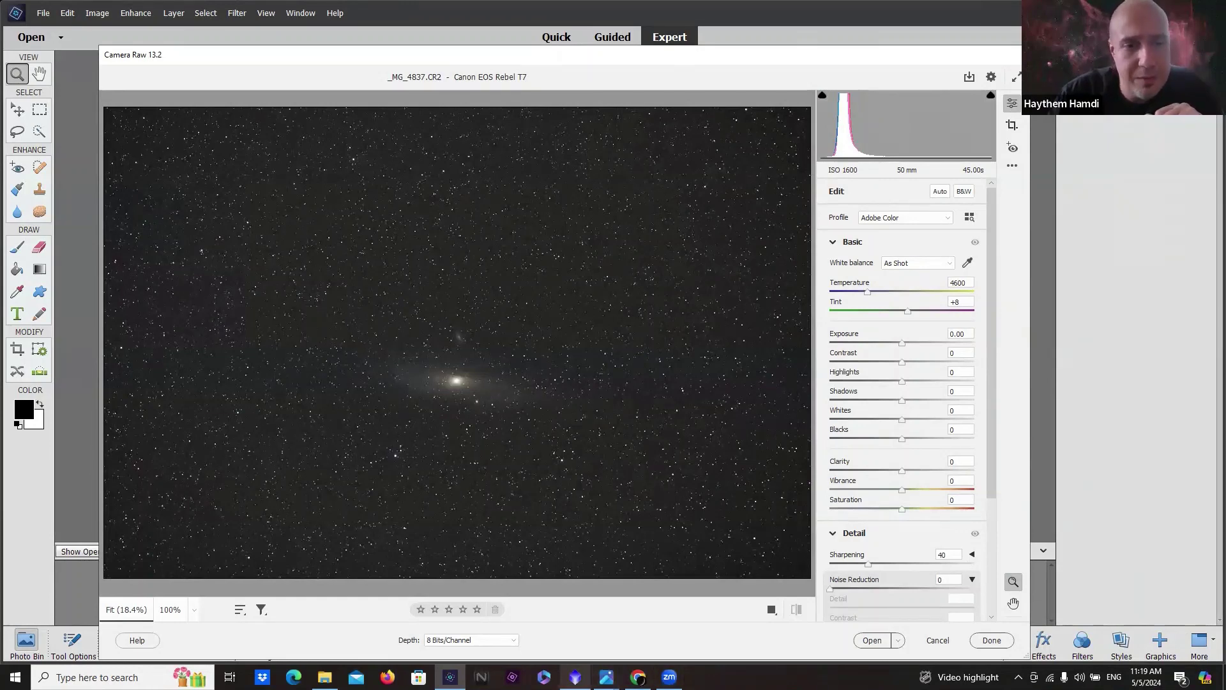
View the finished Andromeda images andormedaforweb.jpg and AndromedaFinalimageSR.jpg in Photos for comparison with the raw frame.
click(324, 677)
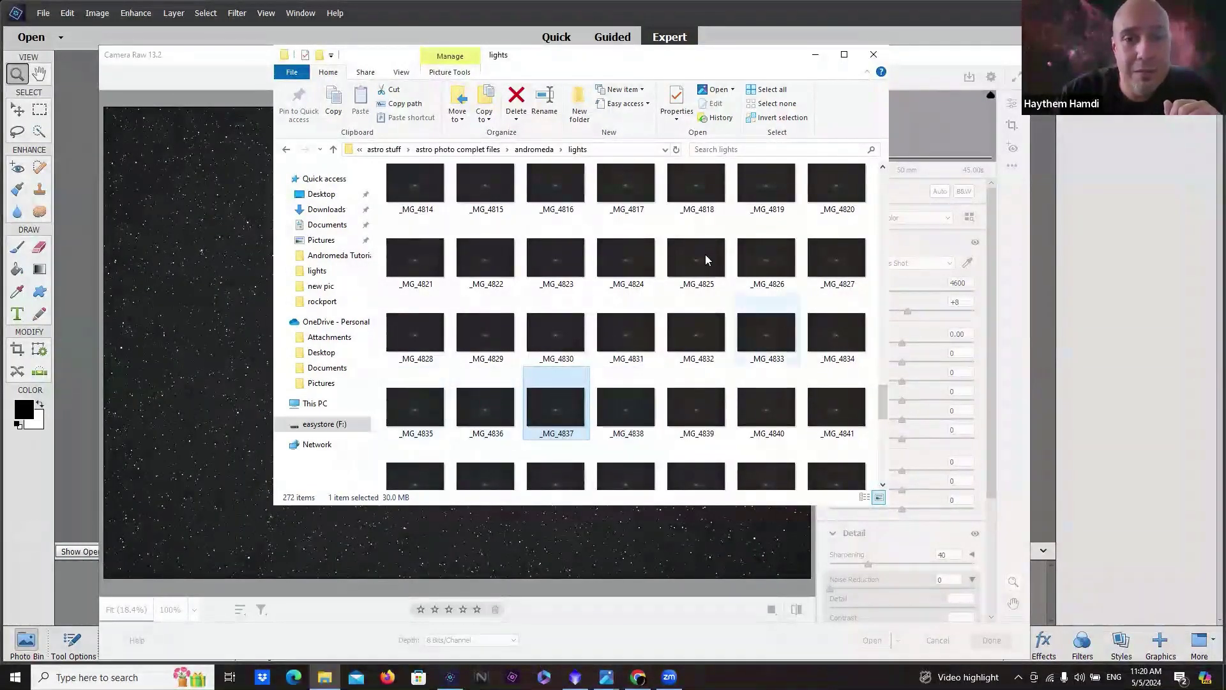
mouse_move(603, 339)
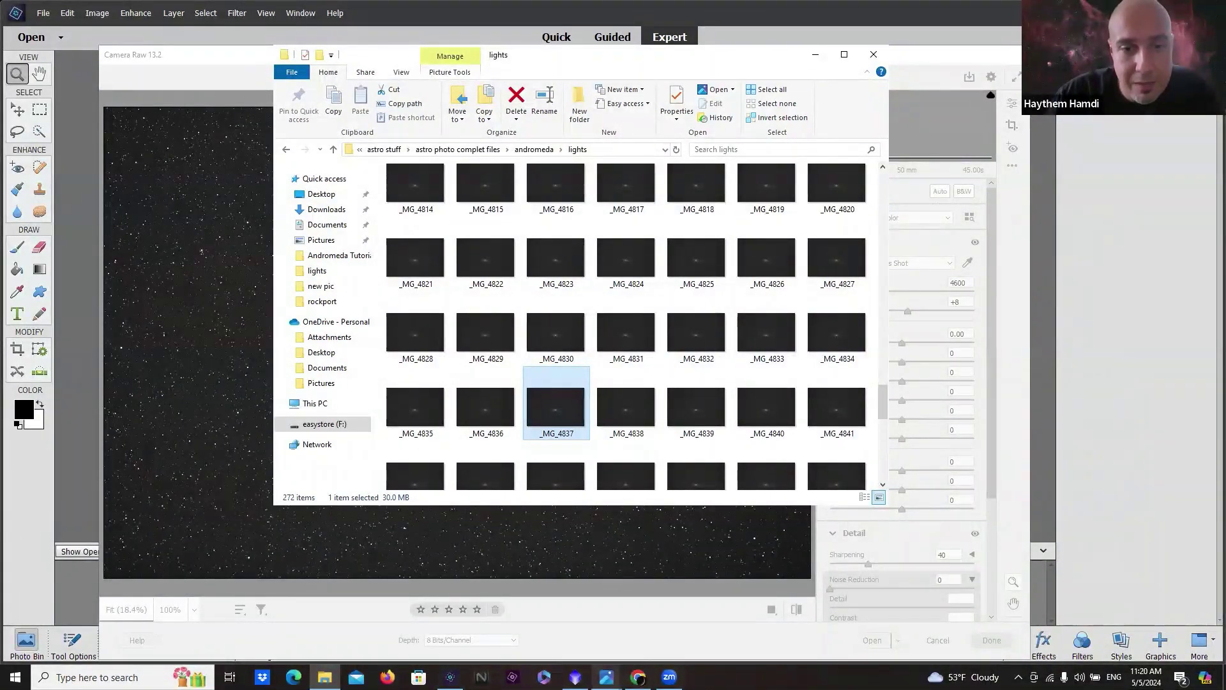
click(606, 677)
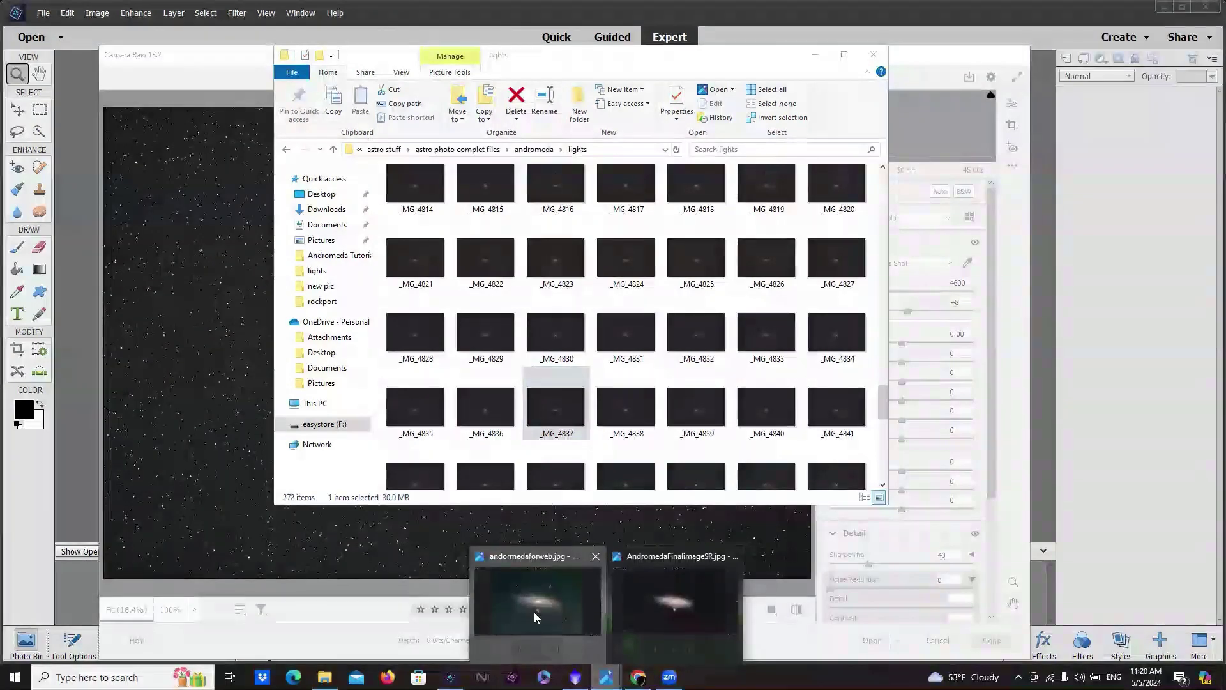
click(534, 612)
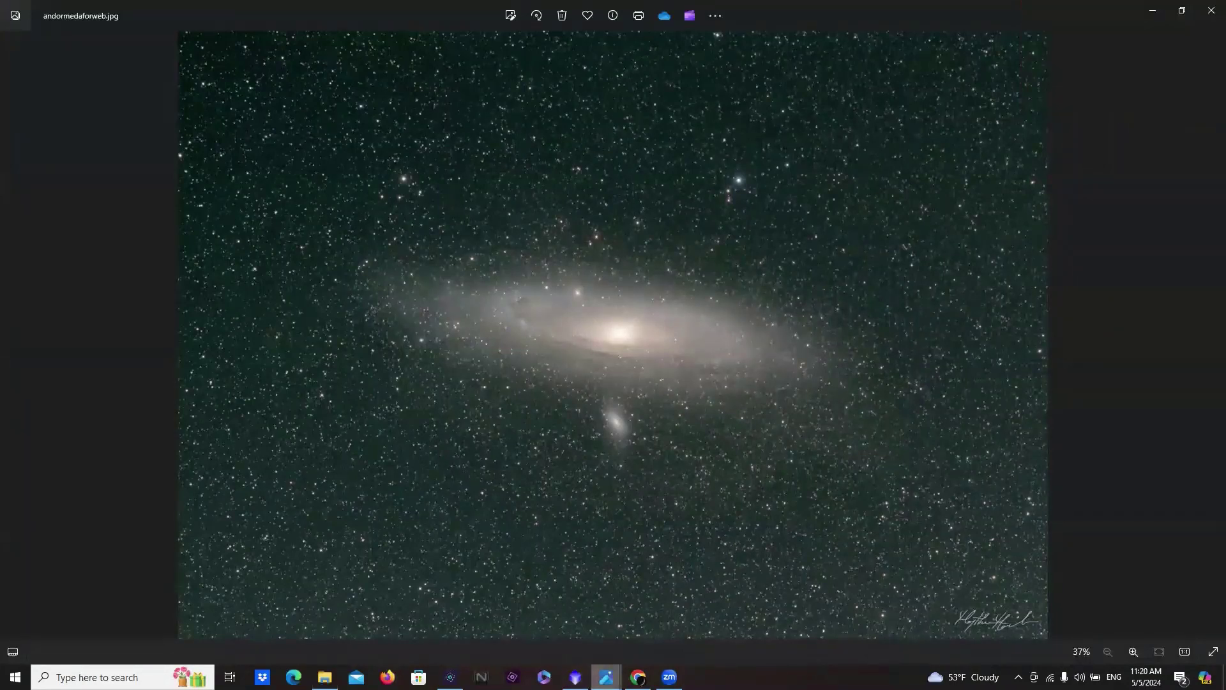
mouse_move(606, 677)
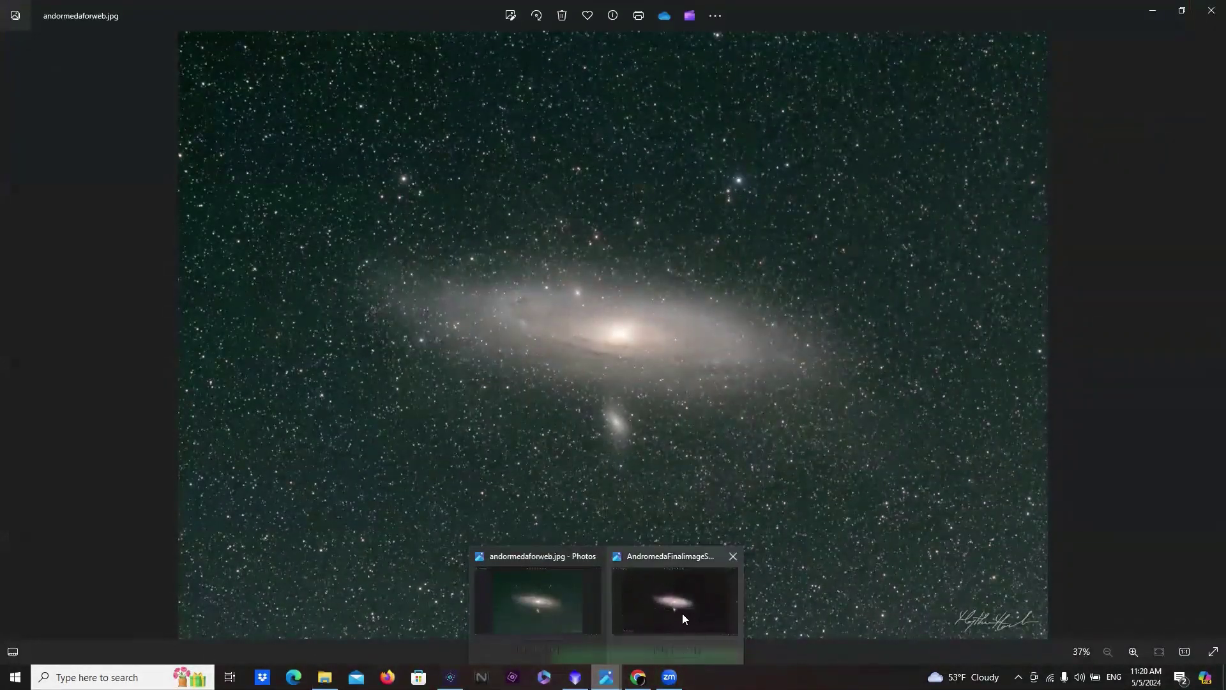
click(724, 632)
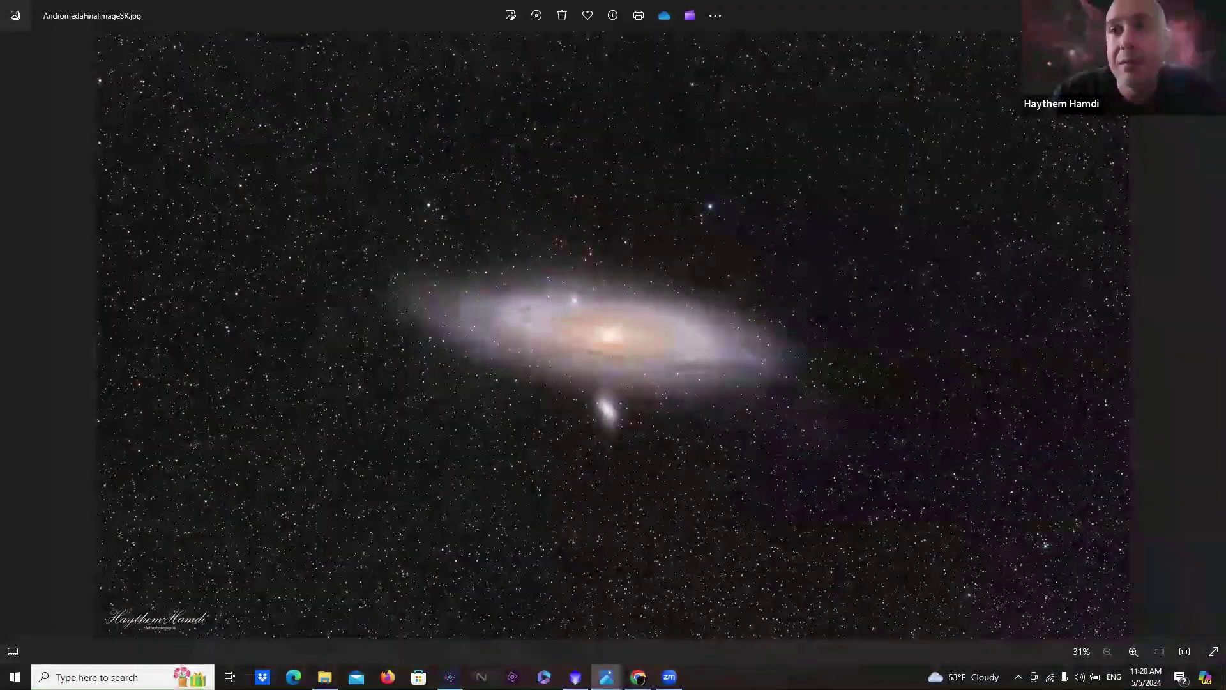
key(Right)
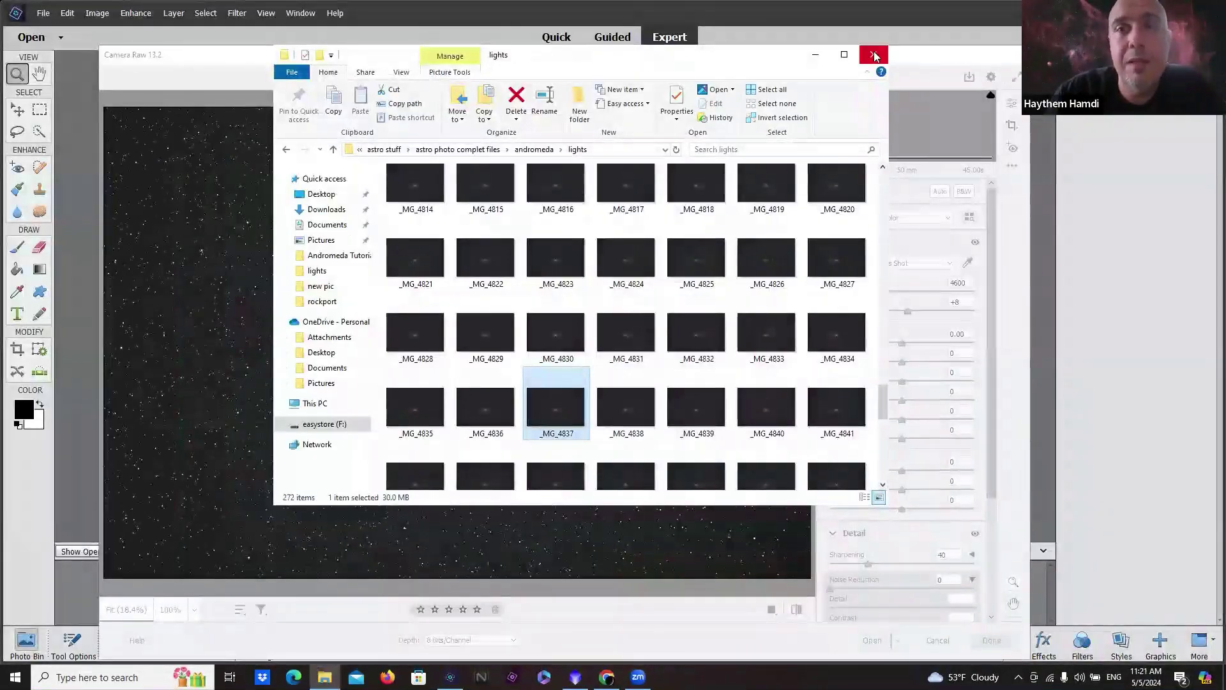
Close the lights folder window, cancel the Camera Raw import of _MG_4837, and return to the desktop.
click(873, 54)
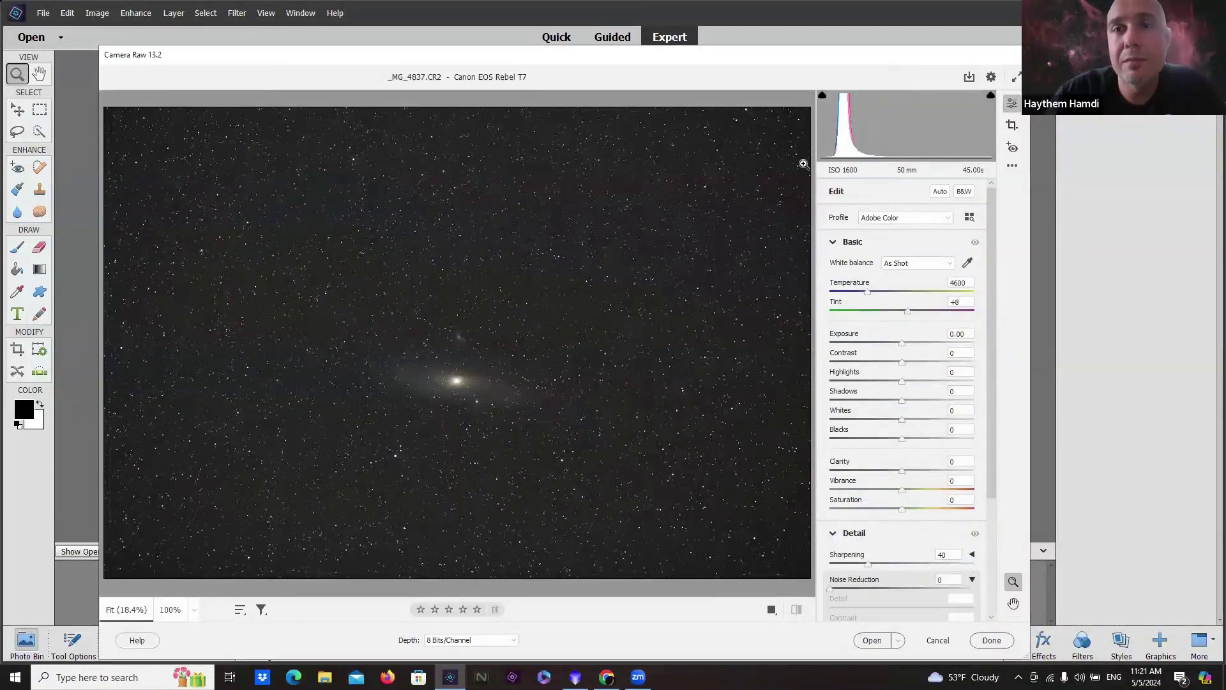
click(937, 640)
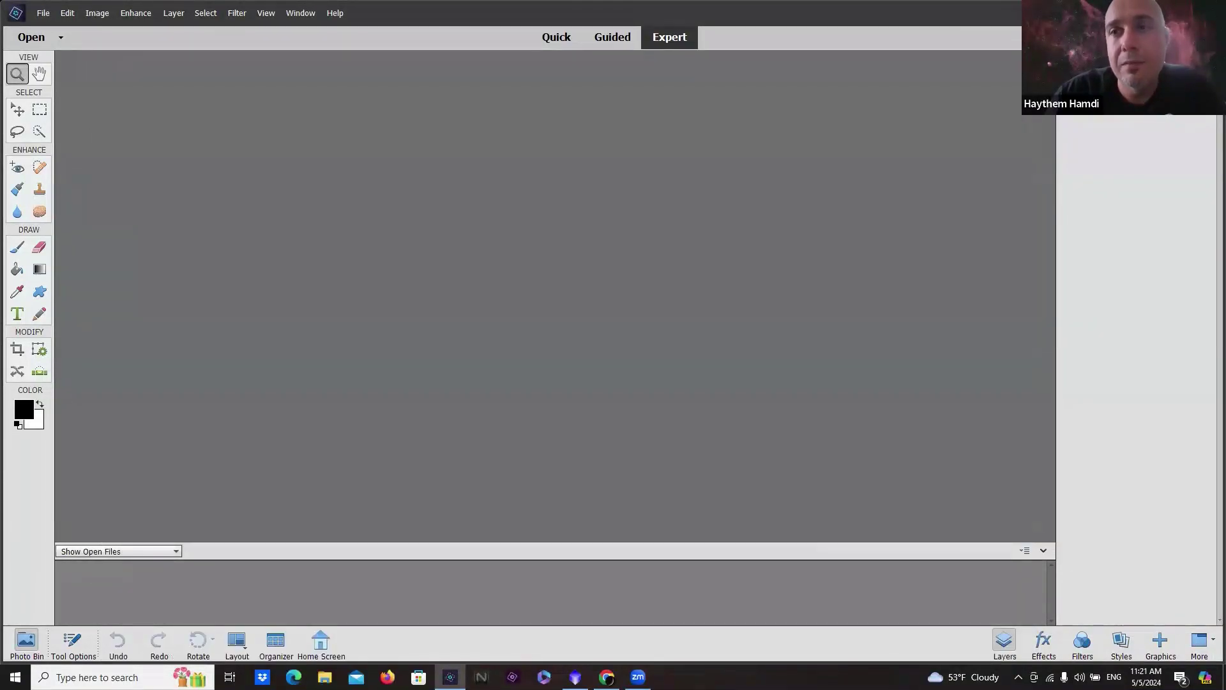
key(super+d)
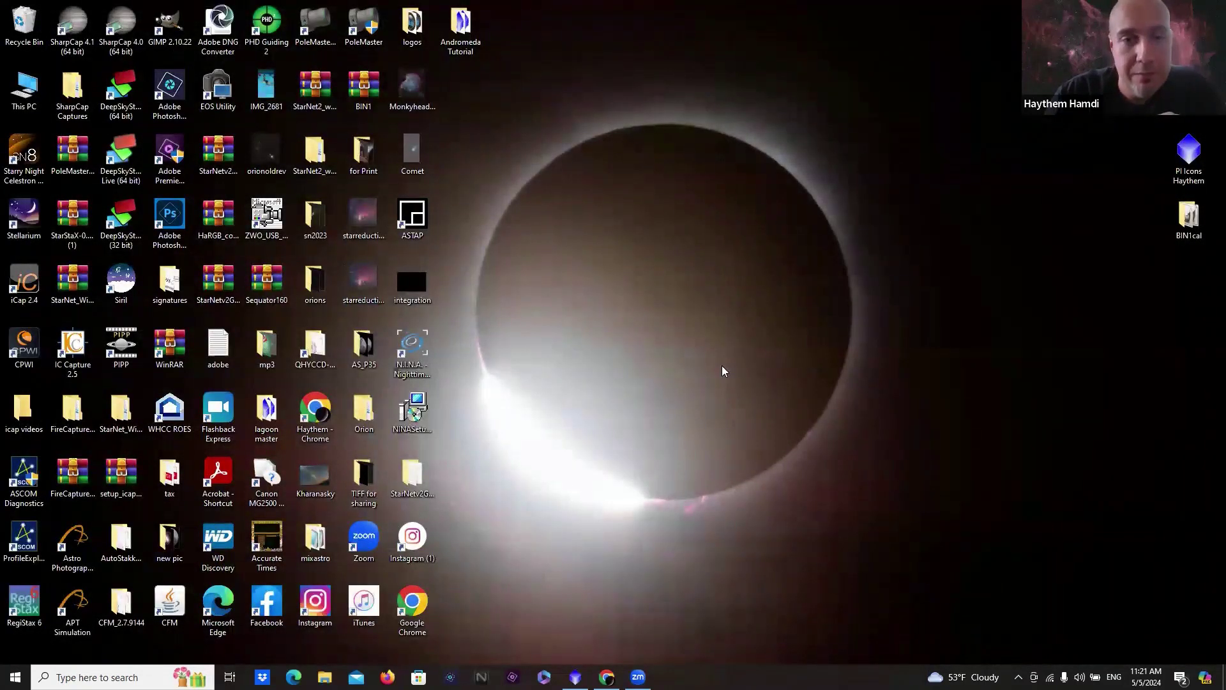
Switch to PixInsight and launch the WeightedBatchPreprocessing batch processing script.
key(alt+Tab)
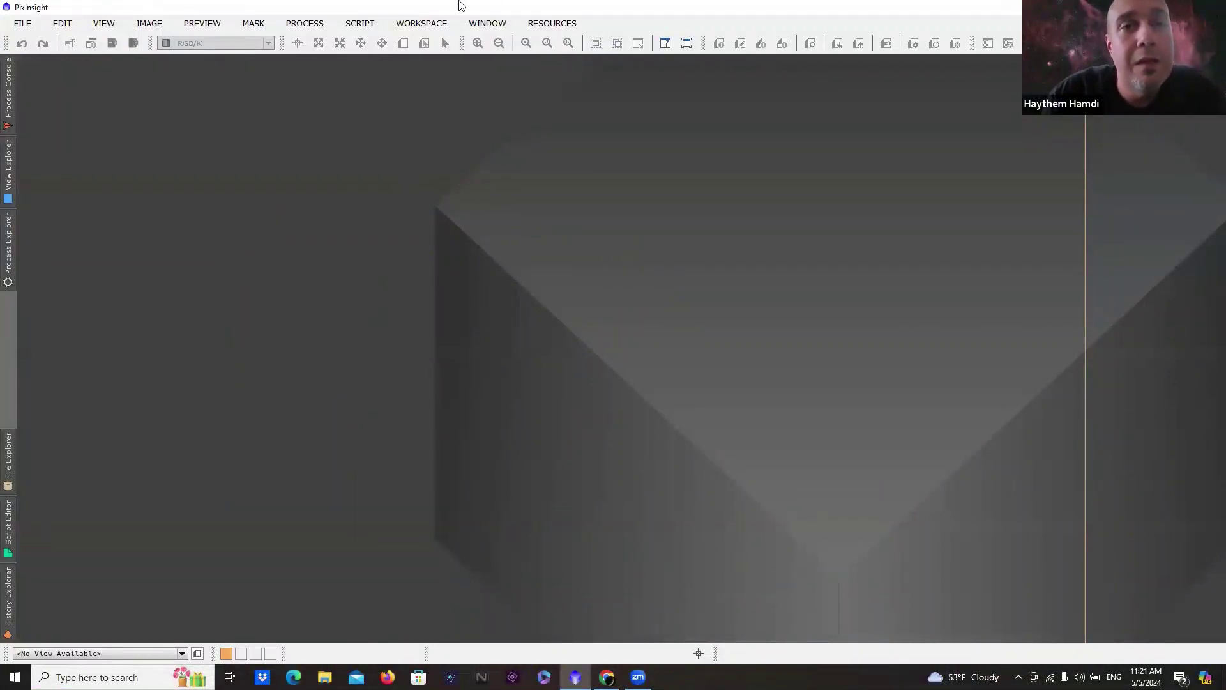
click(360, 25)
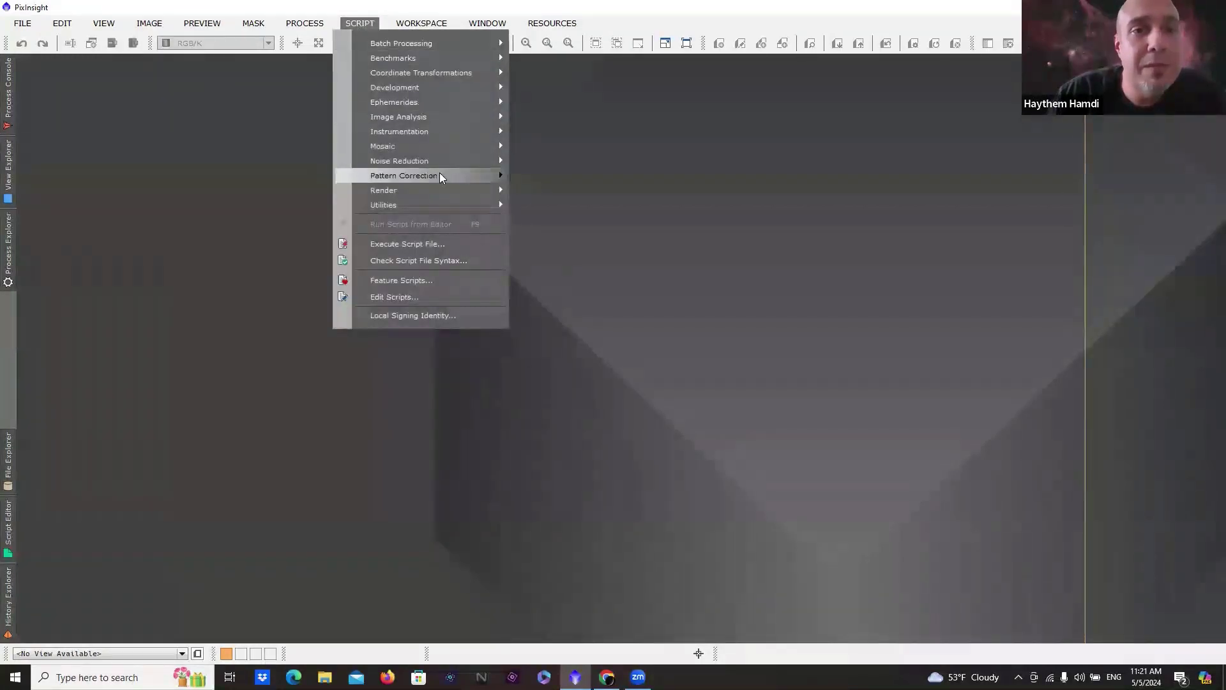
mouse_move(394, 46)
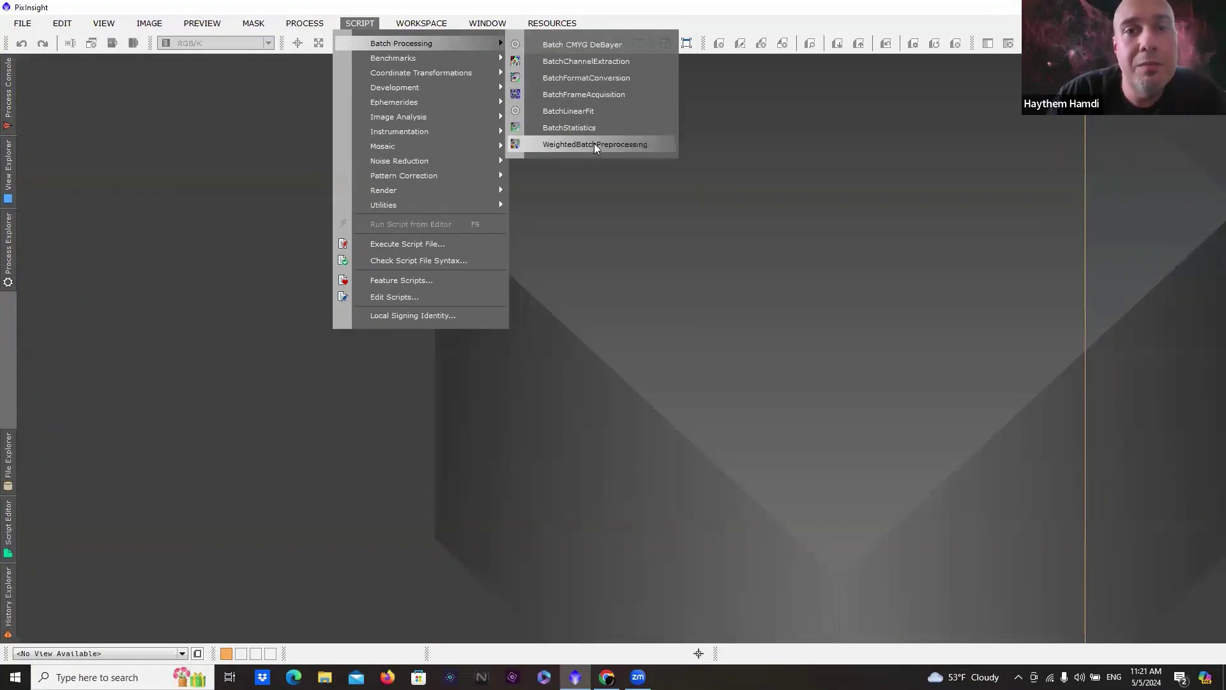
click(562, 145)
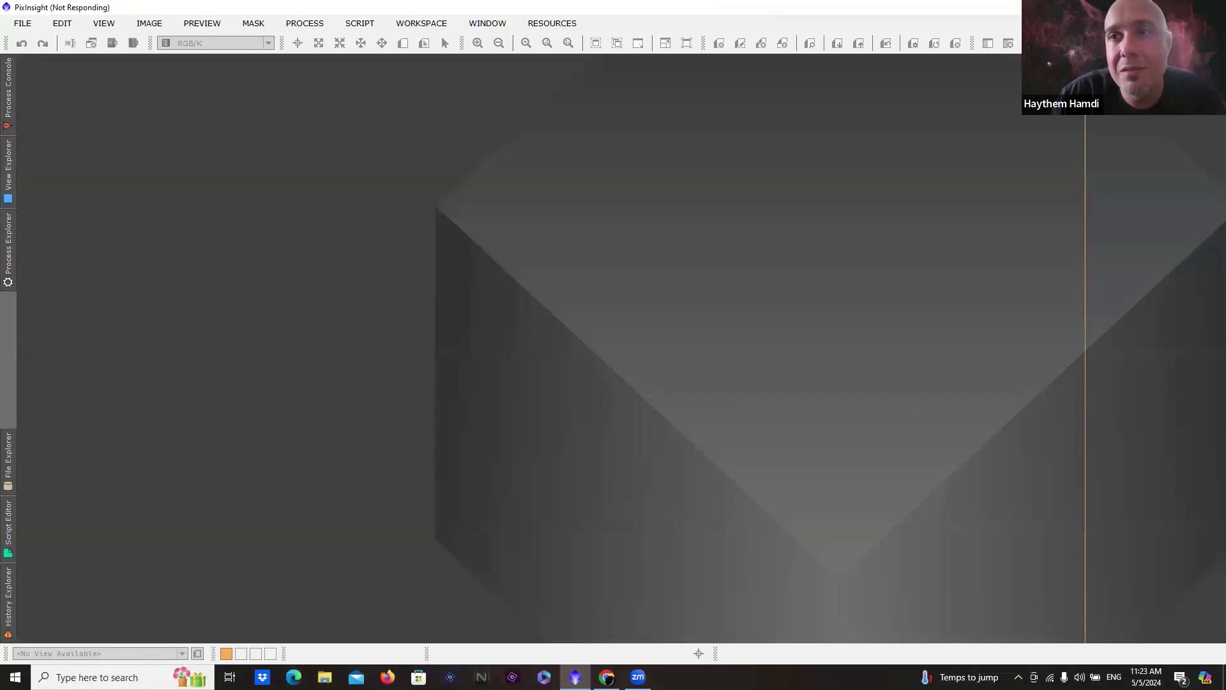
click(849, 293)
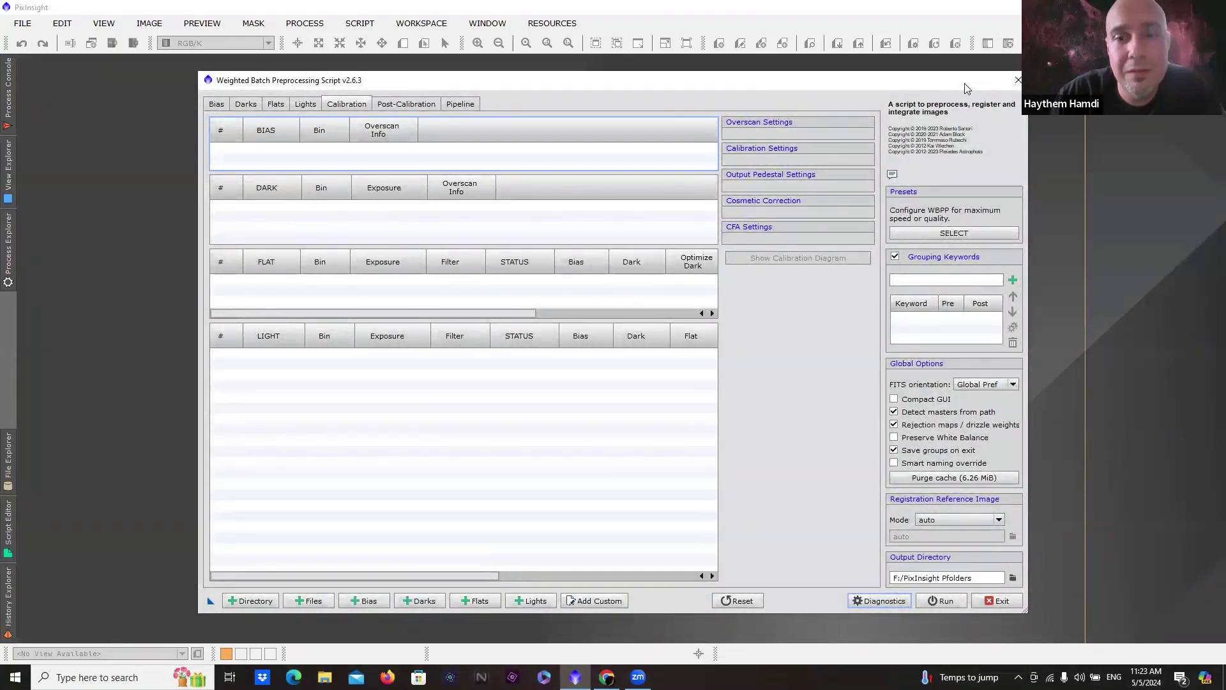
drag(966, 88, 961, 85)
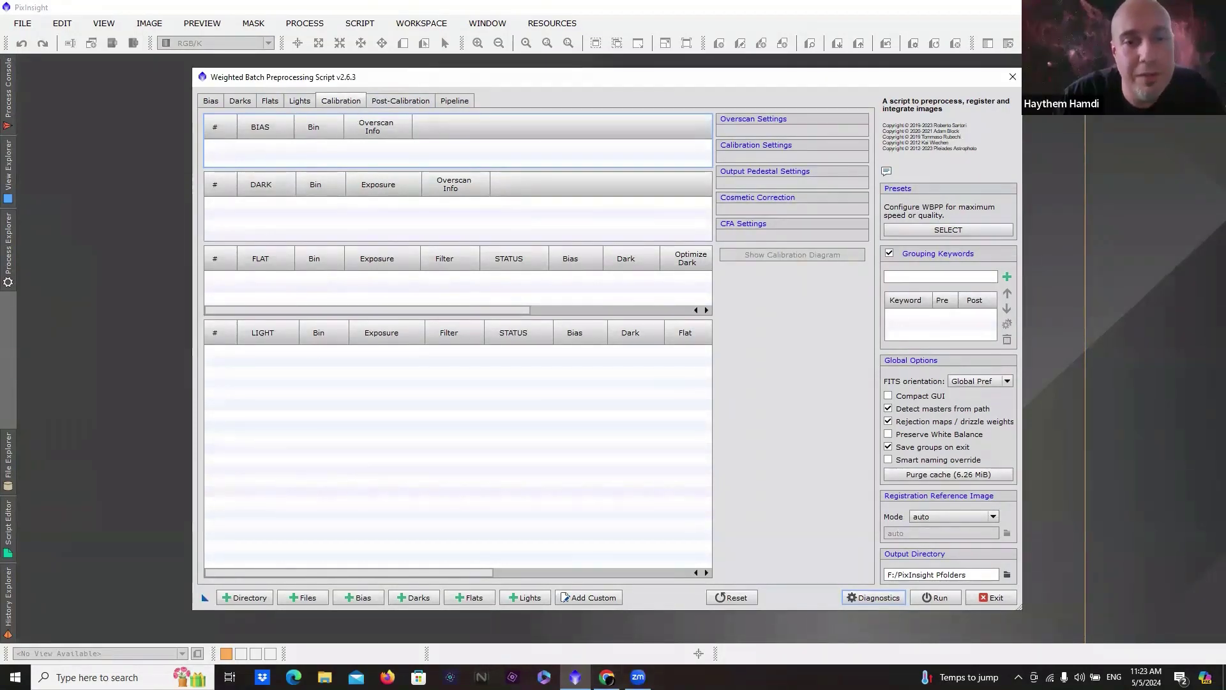
Start adding light frames to the preprocessing script and browse to the easystore (F:) drive.
click(522, 601)
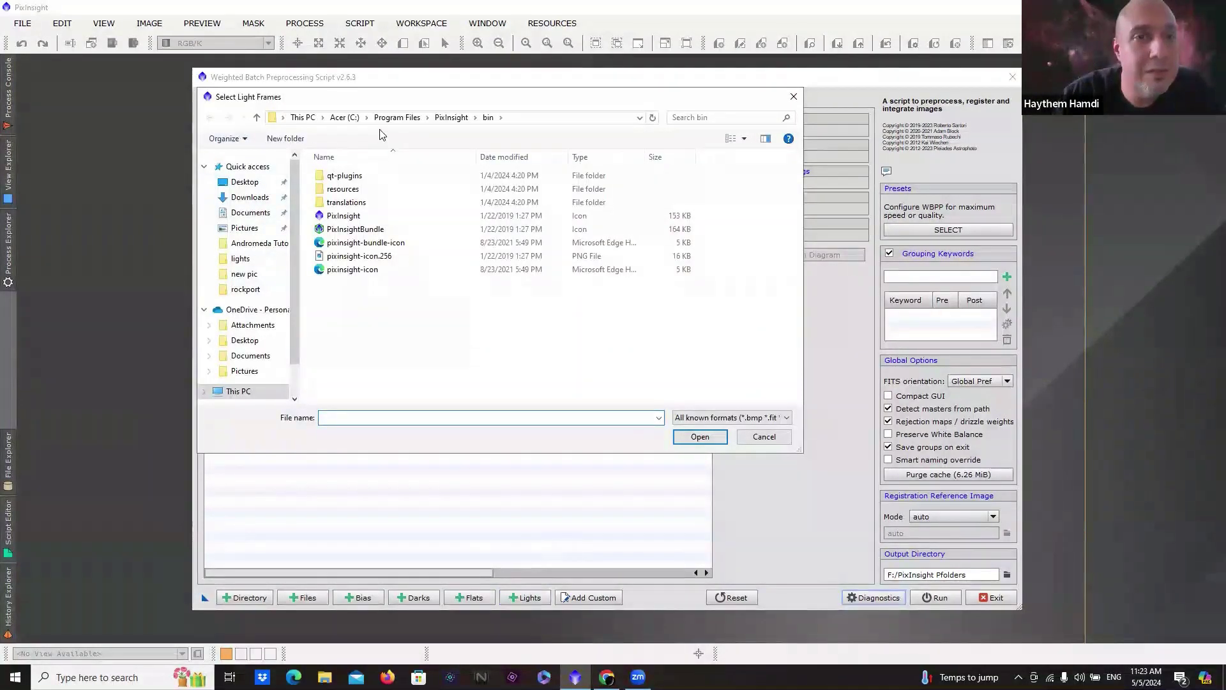
click(367, 119)
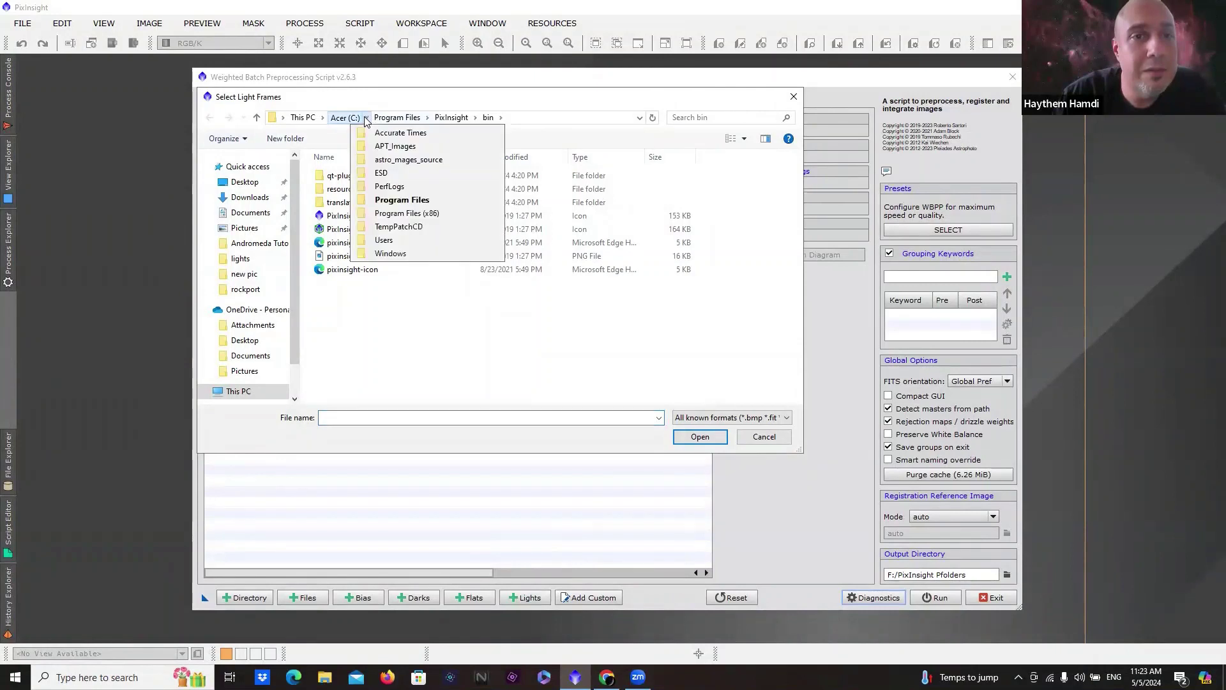
click(322, 118)
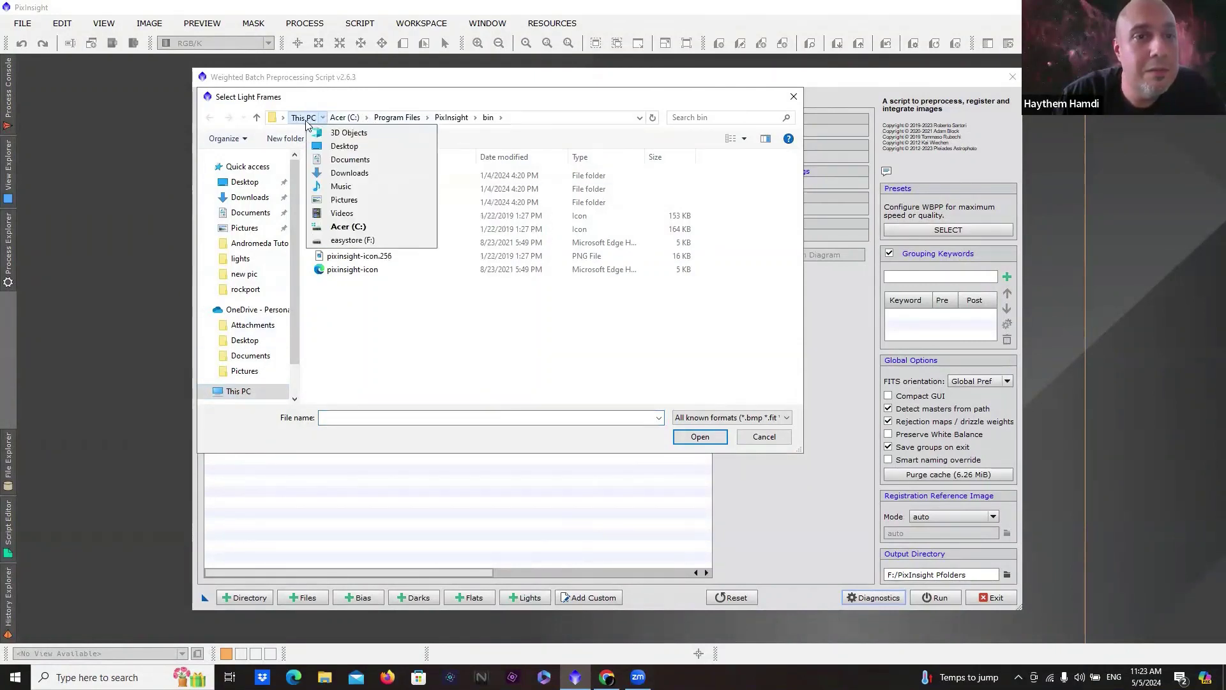
click(305, 122)
click(305, 121)
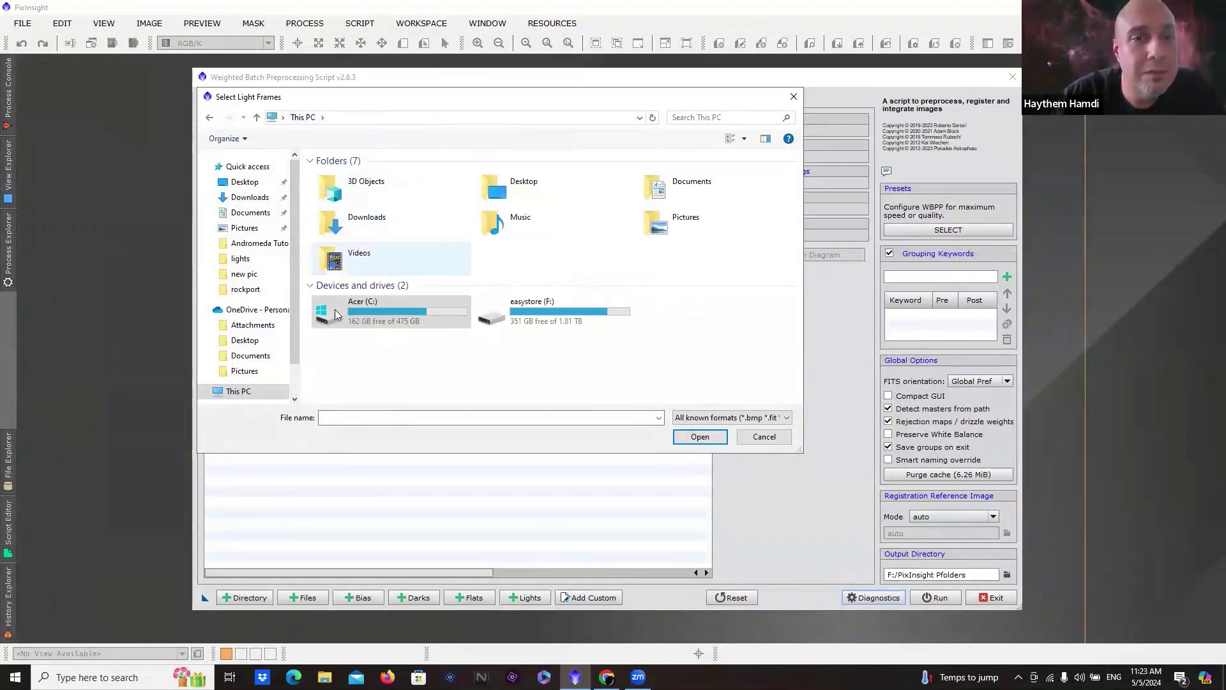
double_click(522, 308)
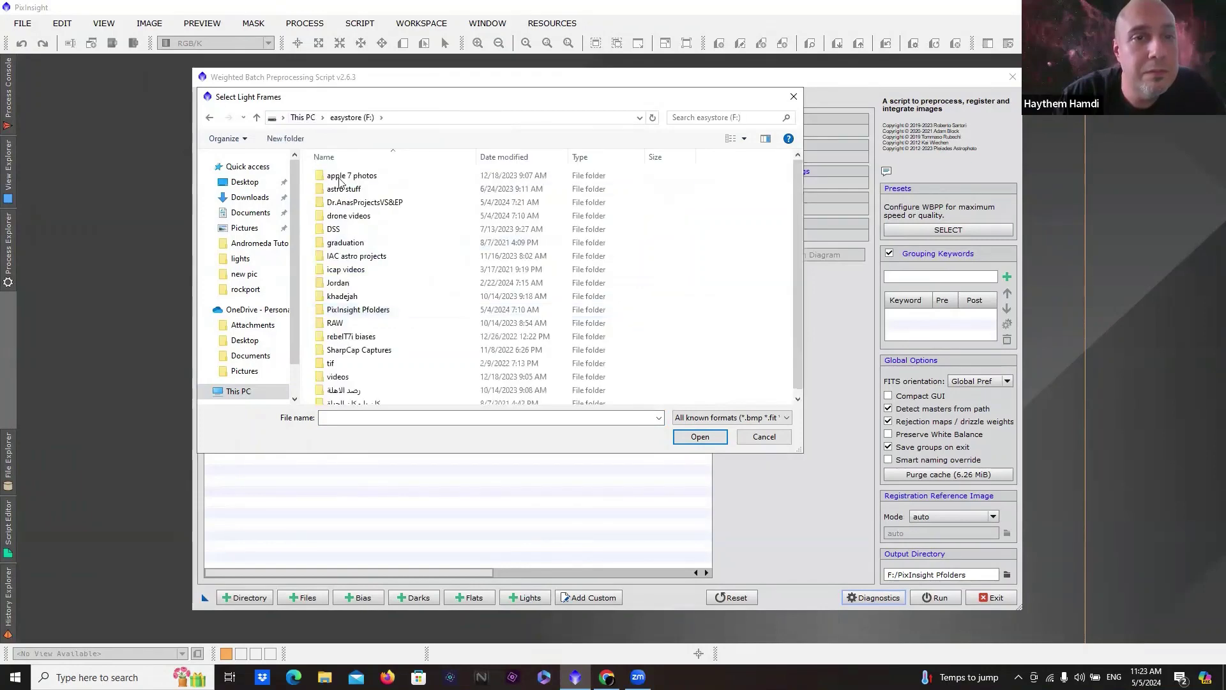
Browse to the andromeda folder inside astro stuff > astro photo complet files for the light frames.
double_click(358, 190)
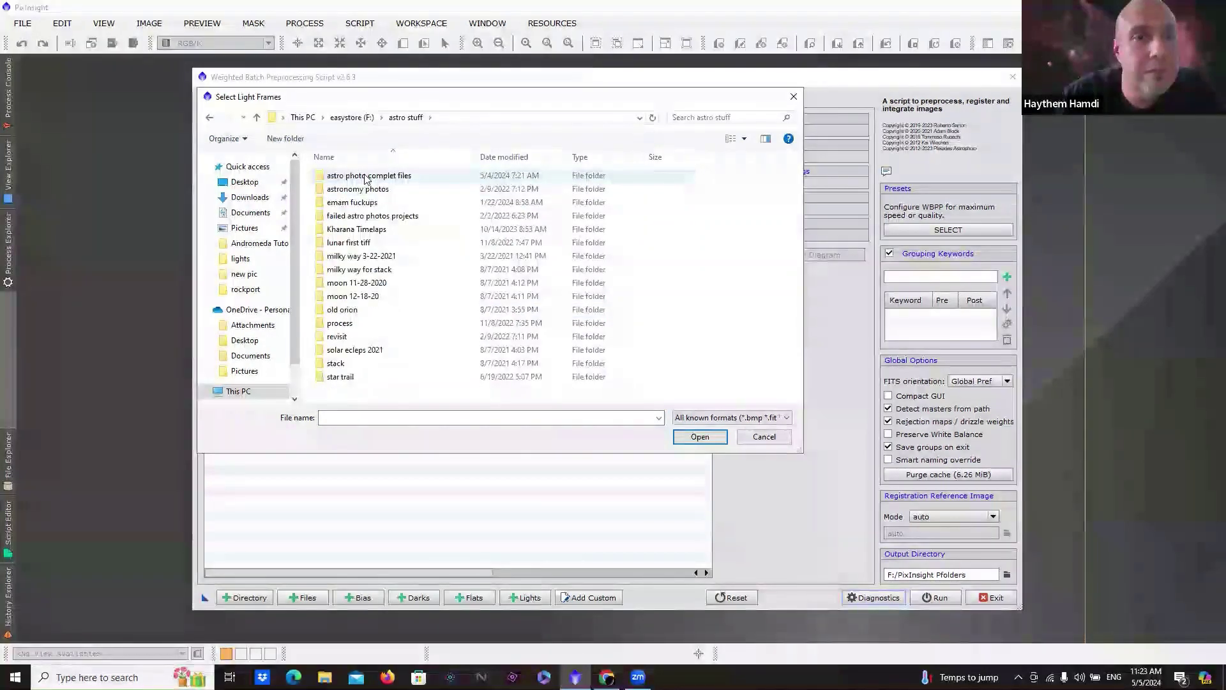
click(366, 179)
double_click(366, 179)
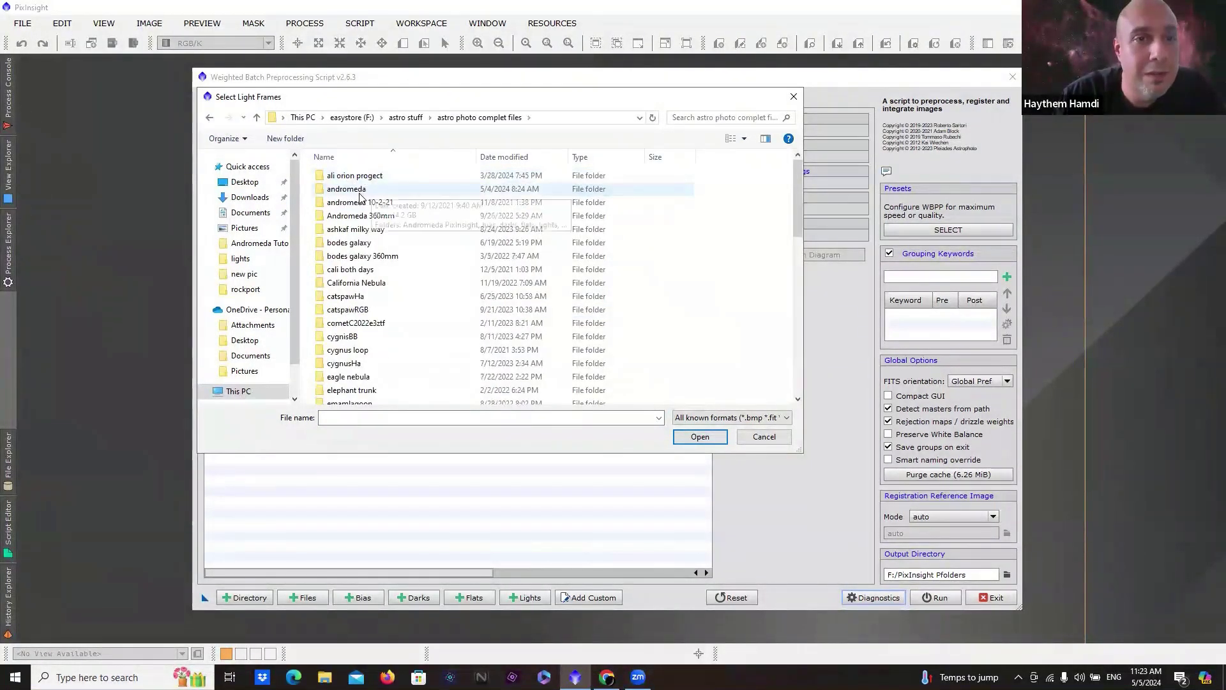
click(355, 191)
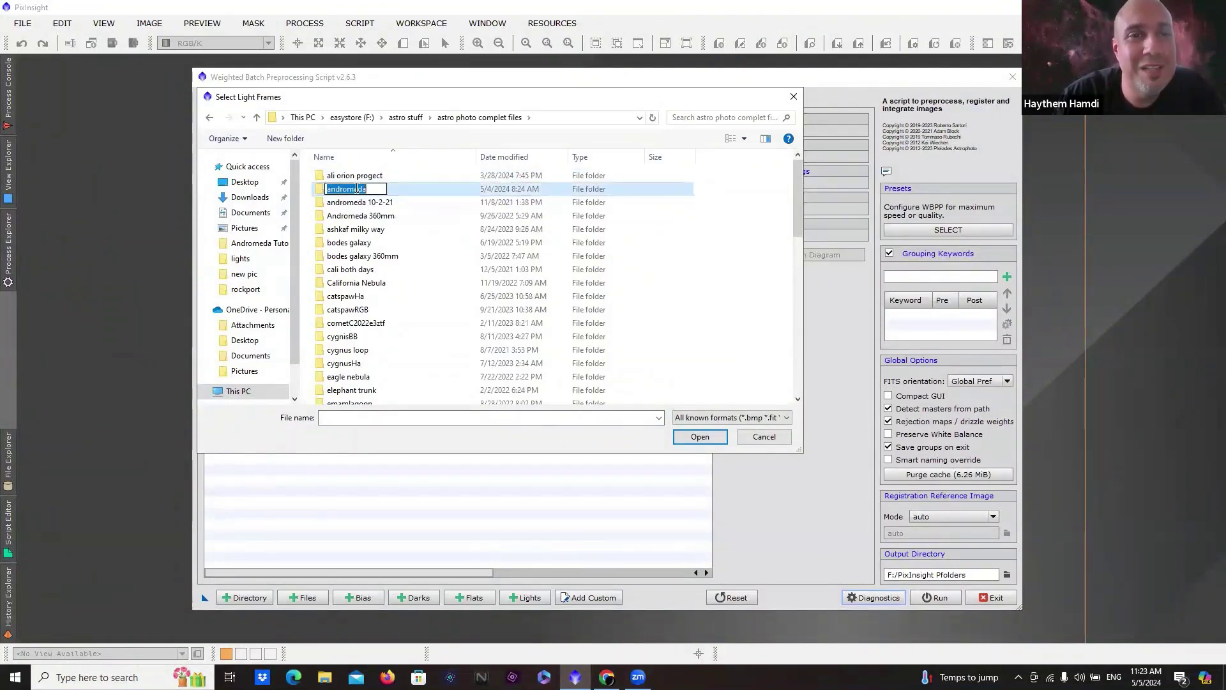
click(397, 192)
double_click(397, 191)
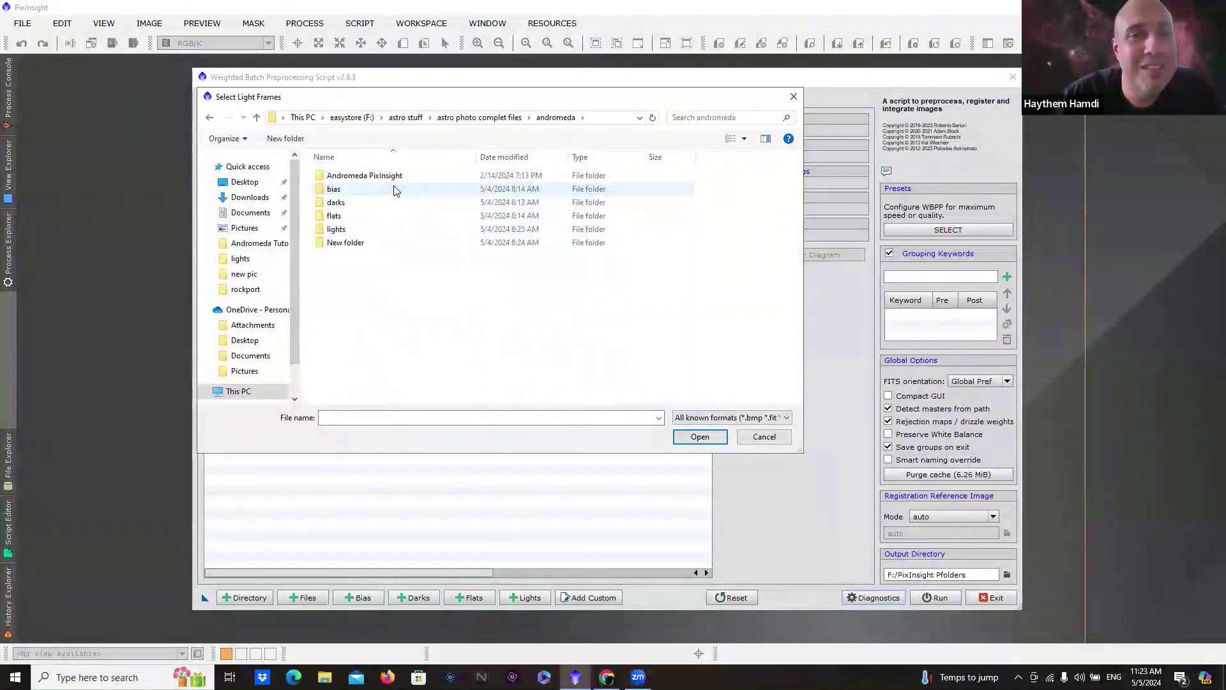
Add all the raw frames in the andromeda project's lights folder as light frames.
double_click(353, 230)
click(343, 179)
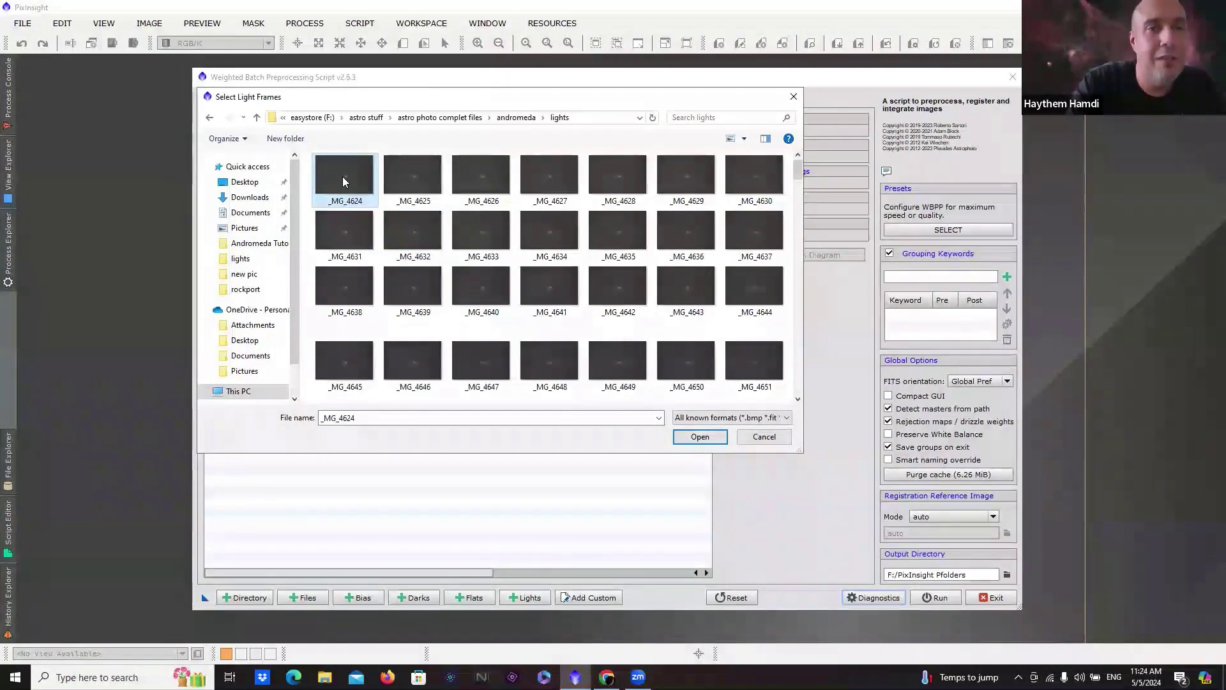
key(ctrl+a)
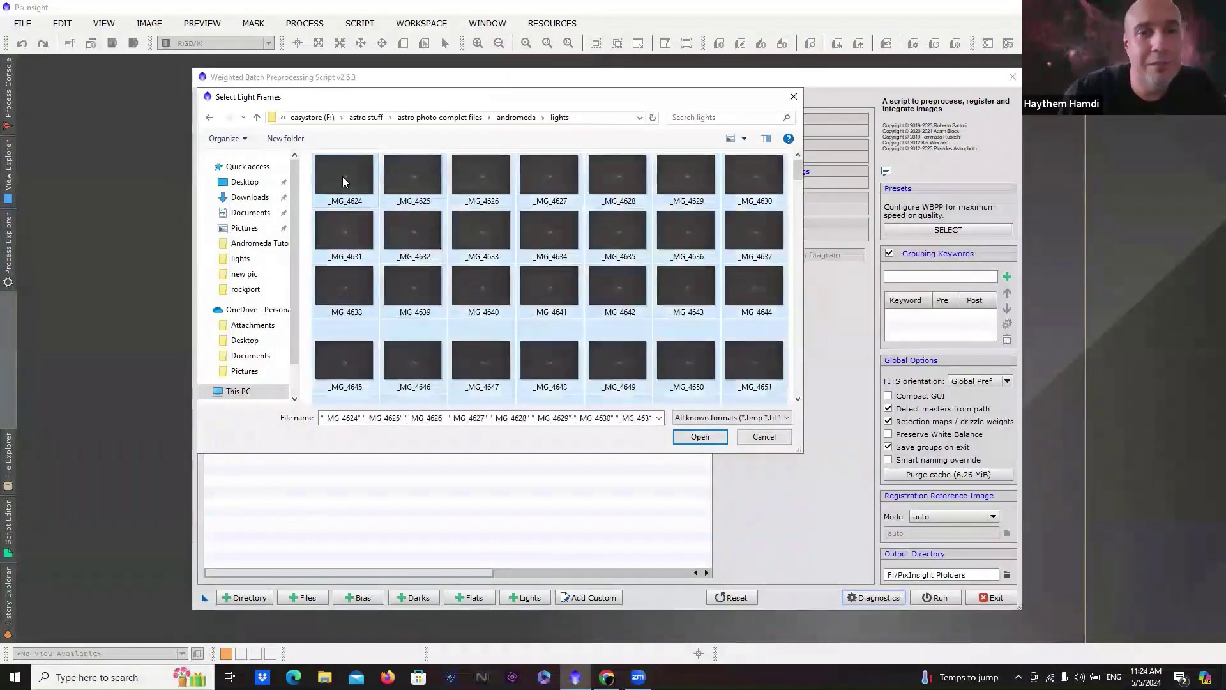
click(719, 438)
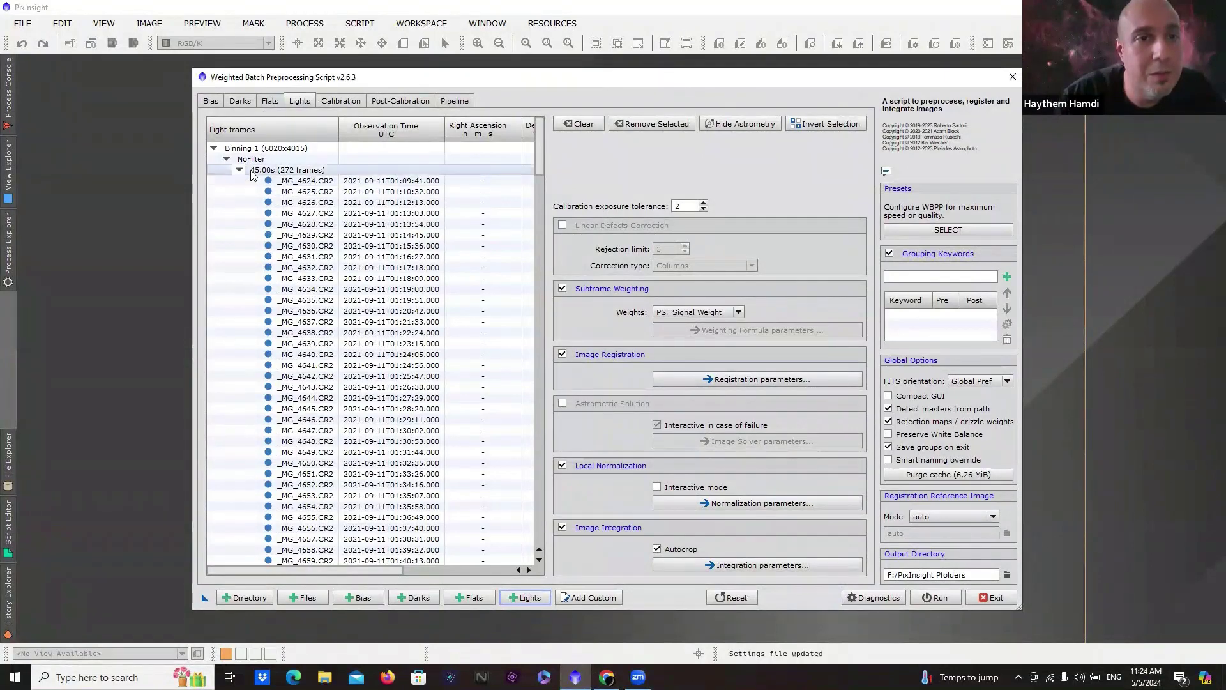
Add all the images in the andromeda project's flats folder as flat frames.
click(272, 105)
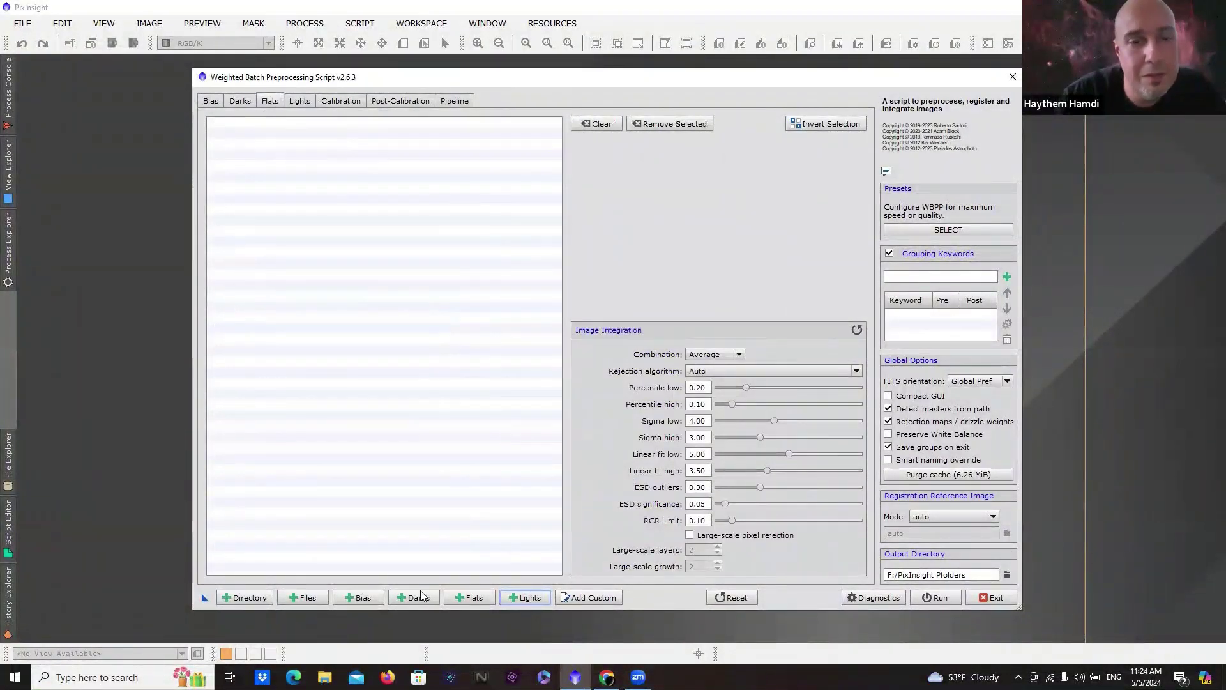
click(456, 601)
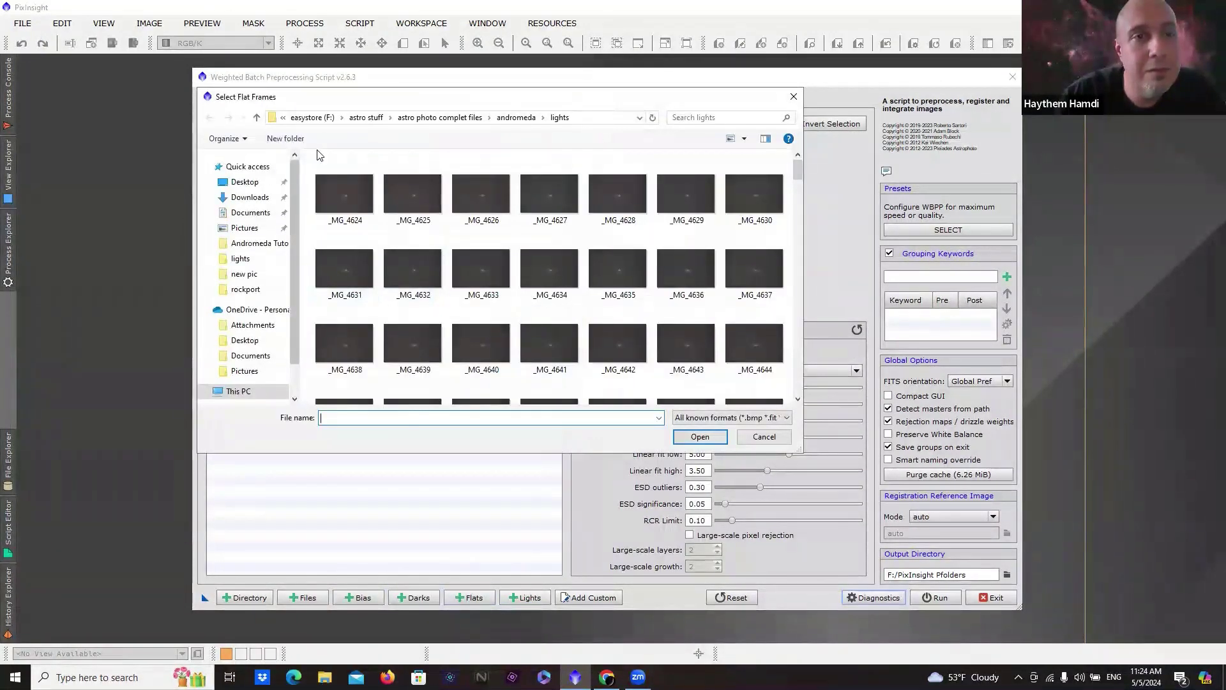
click(543, 118)
click(559, 173)
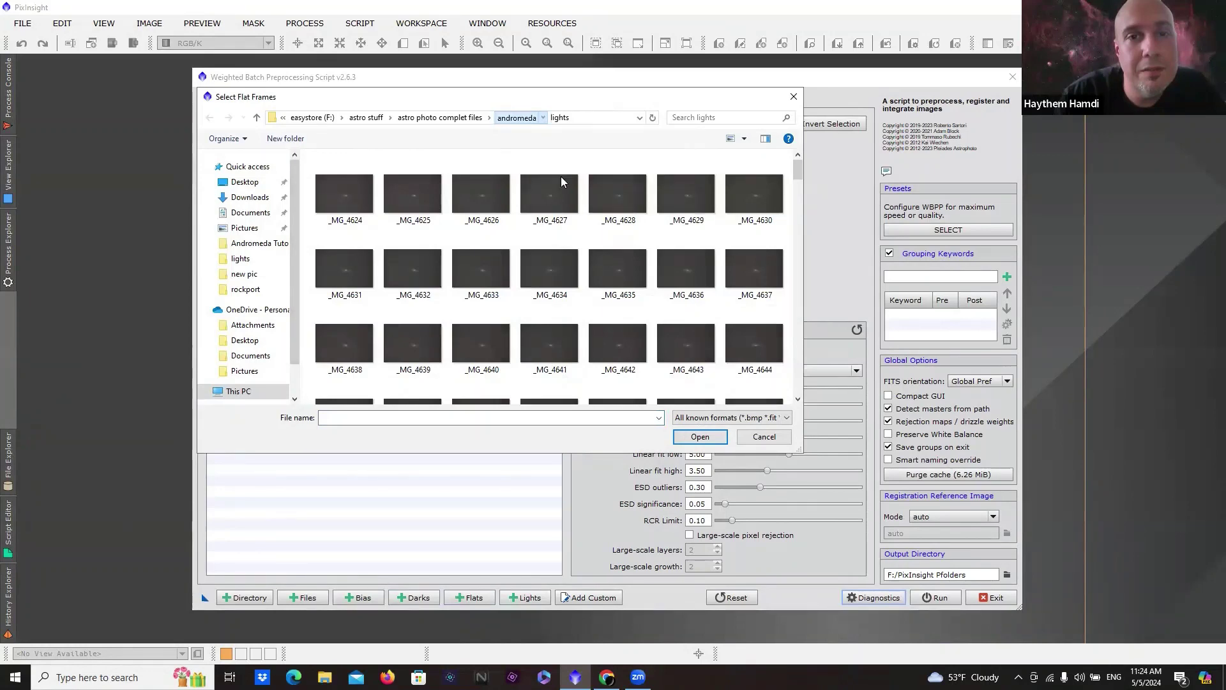
click(359, 192)
key(ctrl+a)
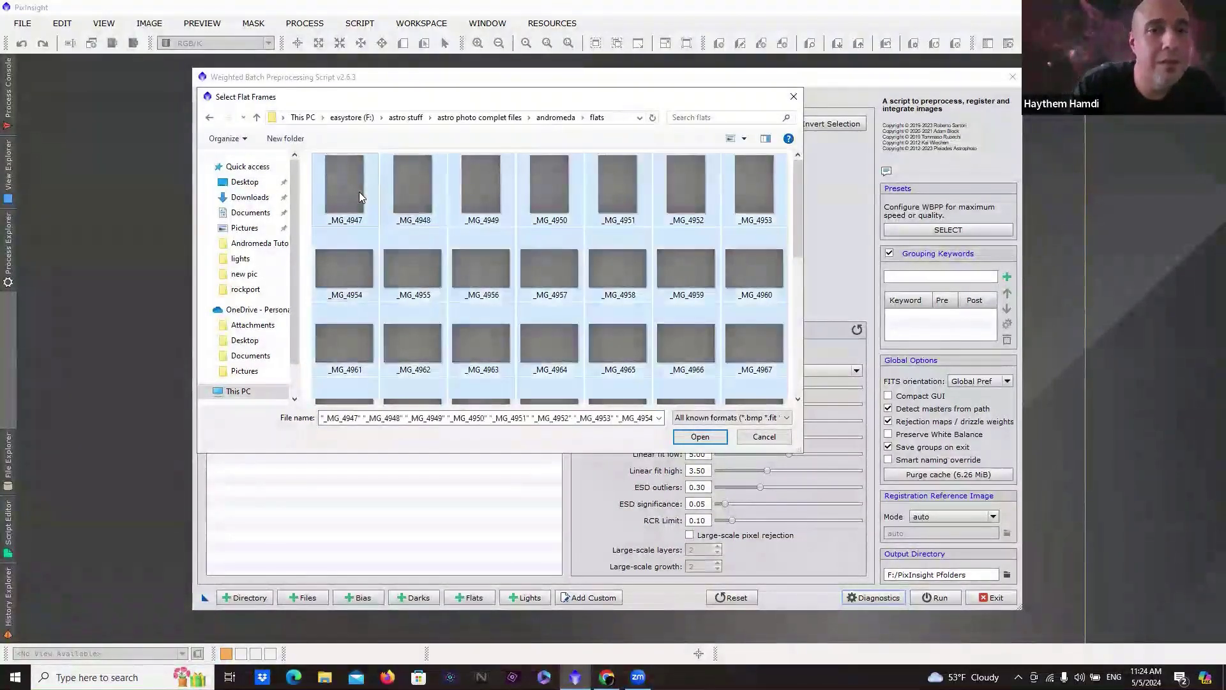
click(698, 438)
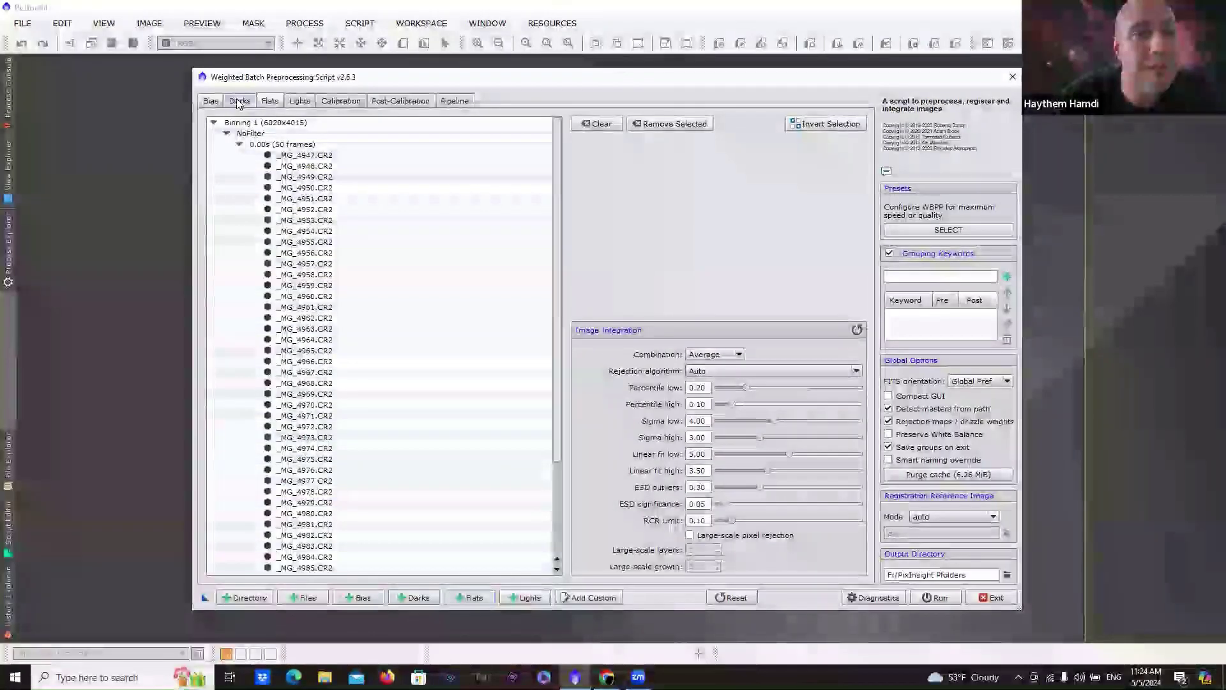
Add all the images in the andromeda project's darks folder as dark frames.
click(237, 100)
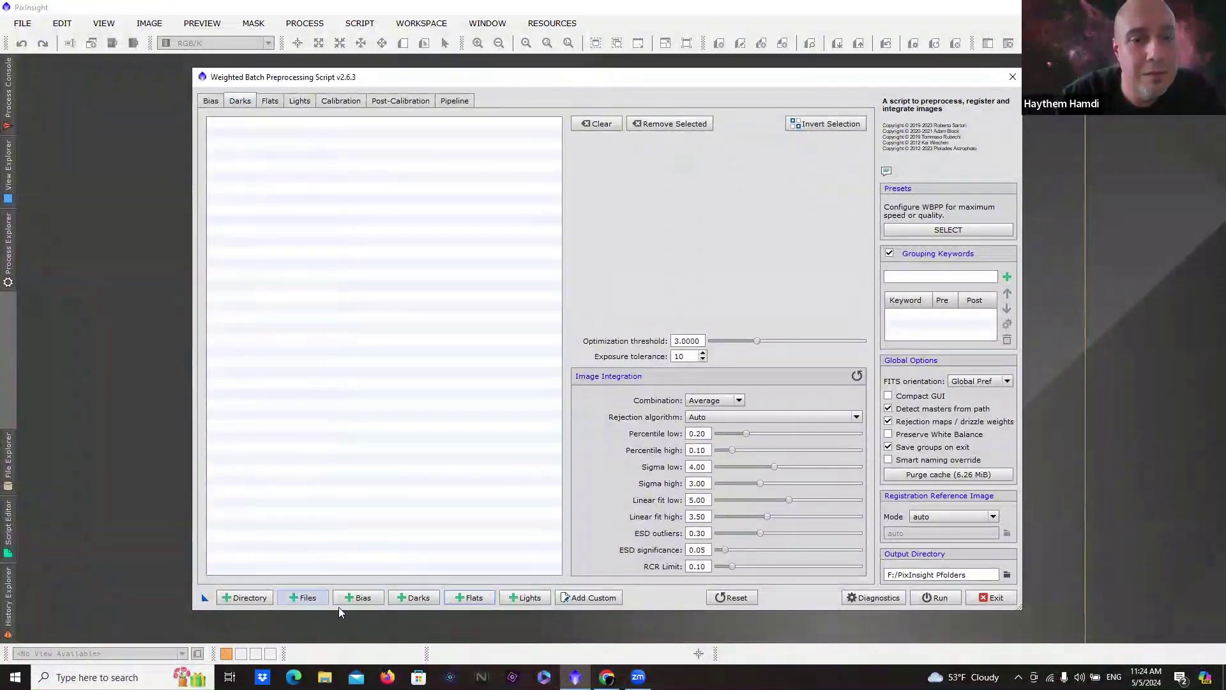
click(404, 598)
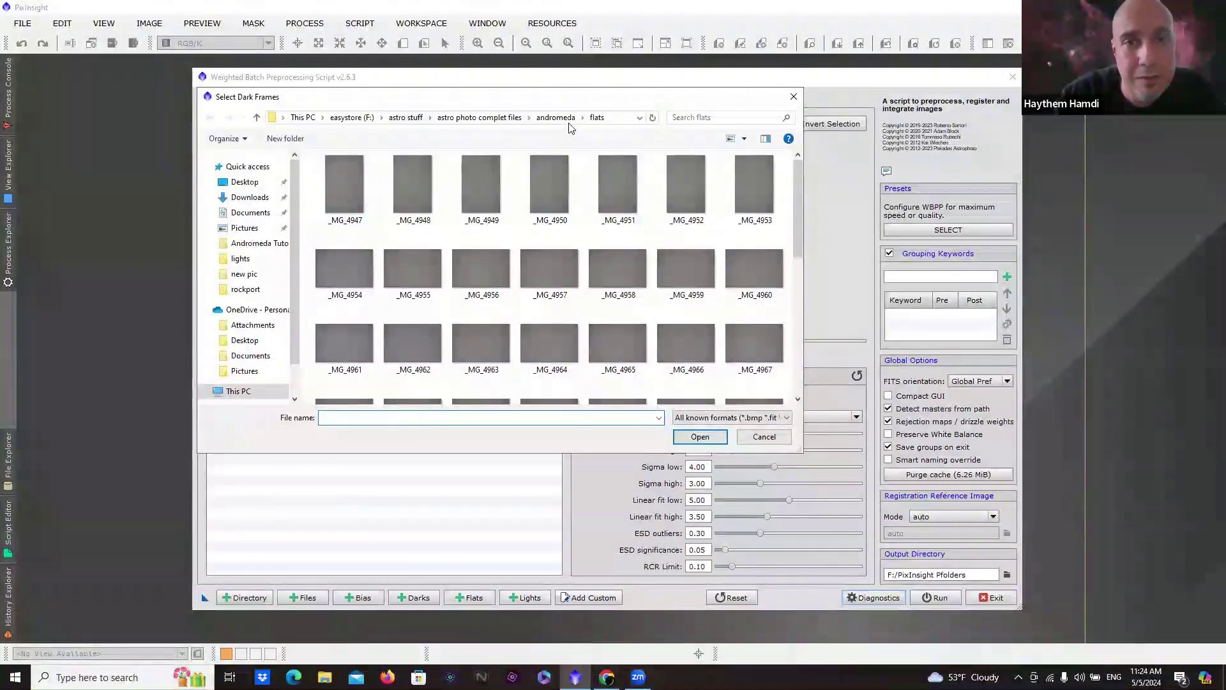
click(584, 117)
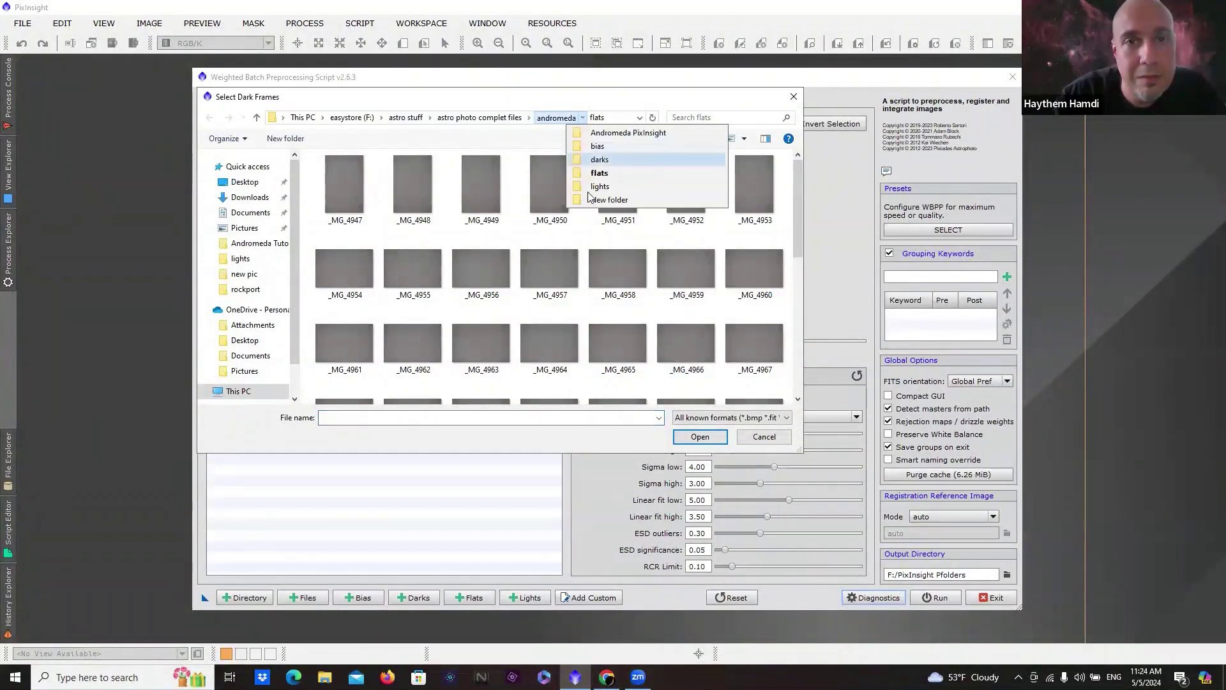
click(619, 164)
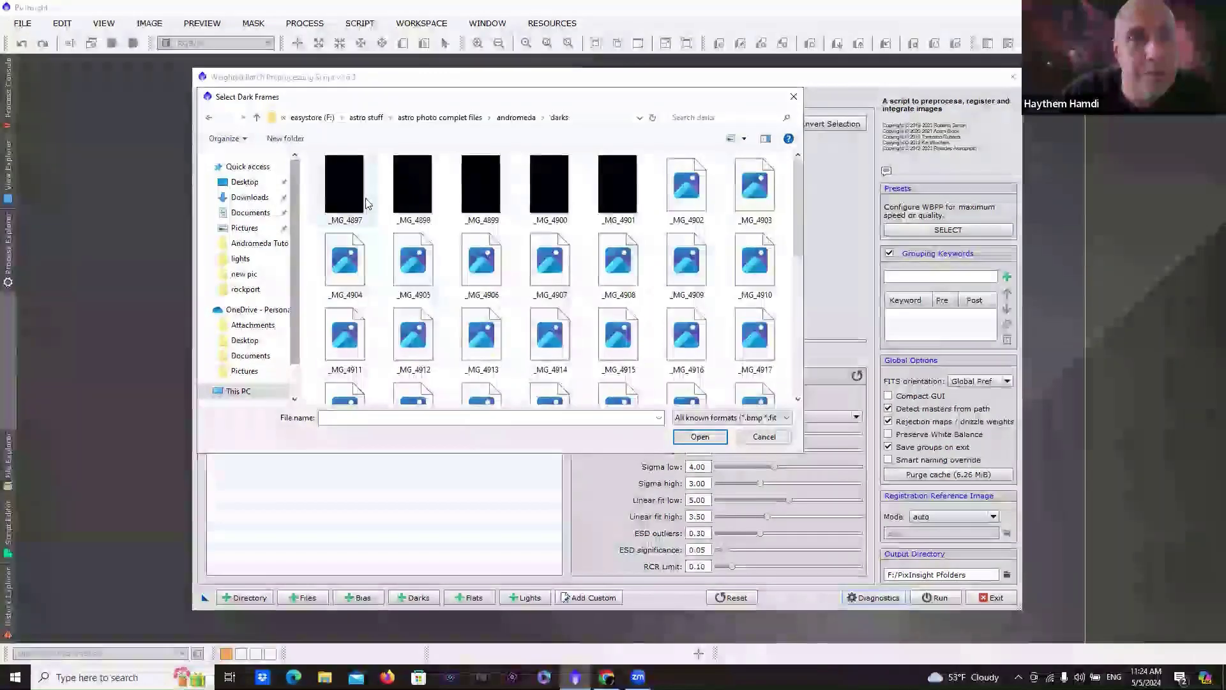
click(358, 196)
key(ctrl+a)
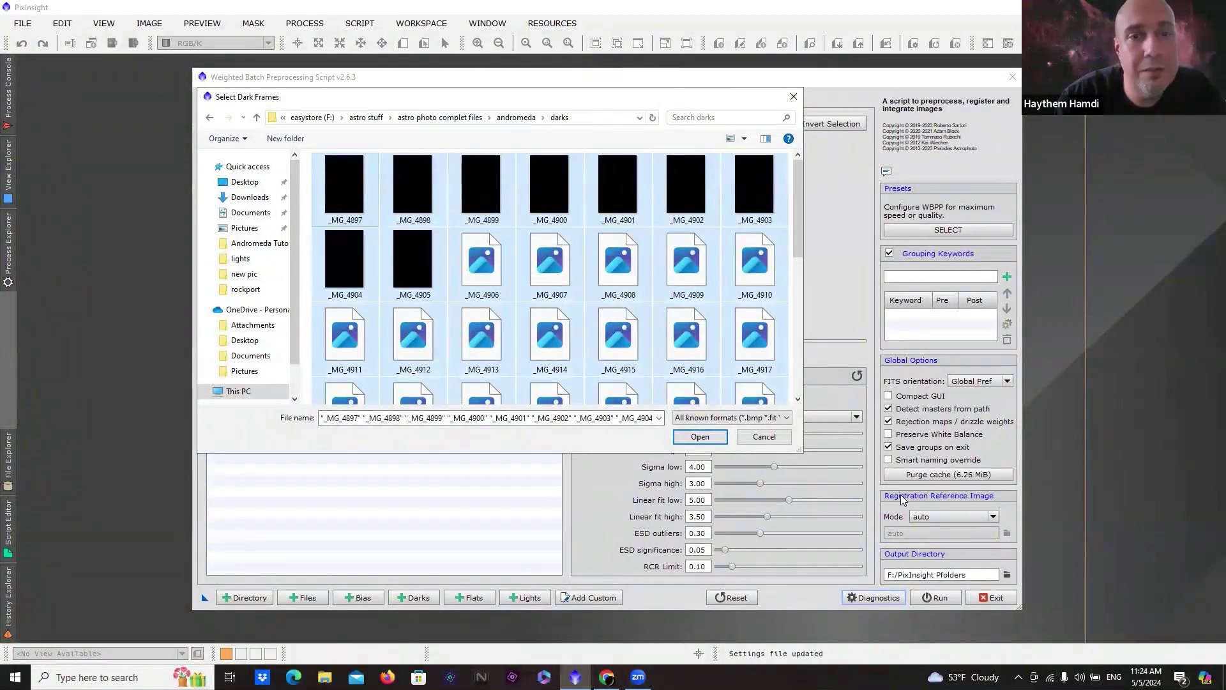
click(701, 437)
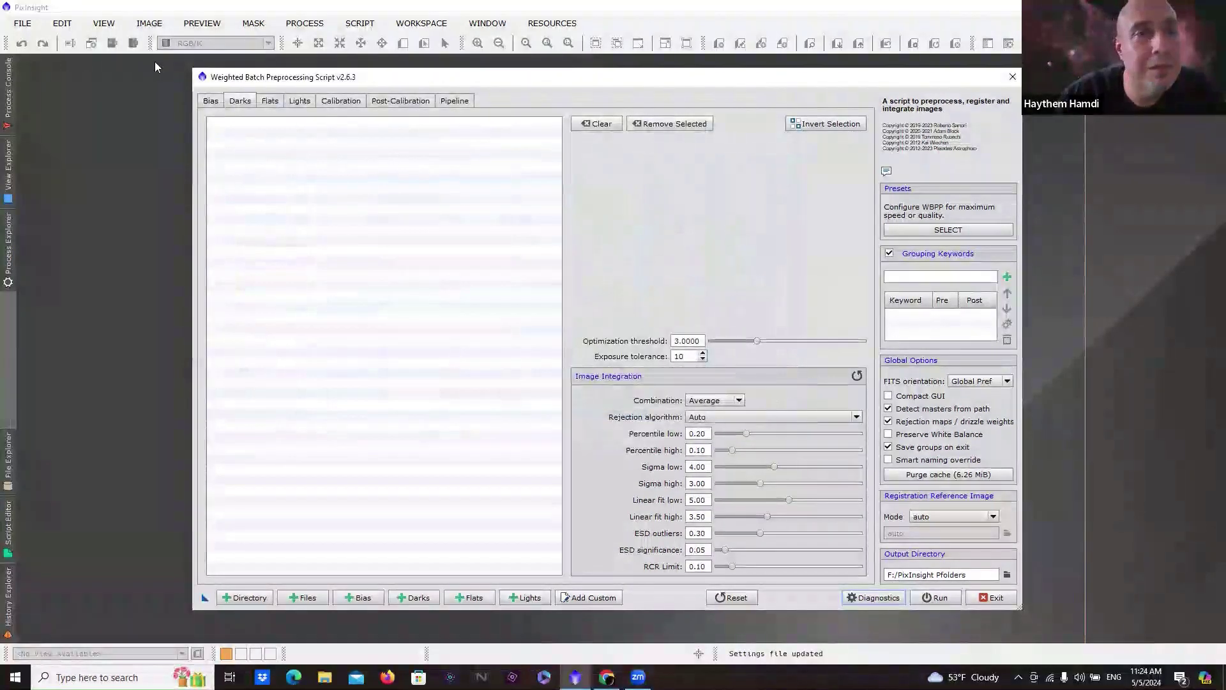
Add all the images in the andromeda project's bias folder as bias frames.
click(210, 100)
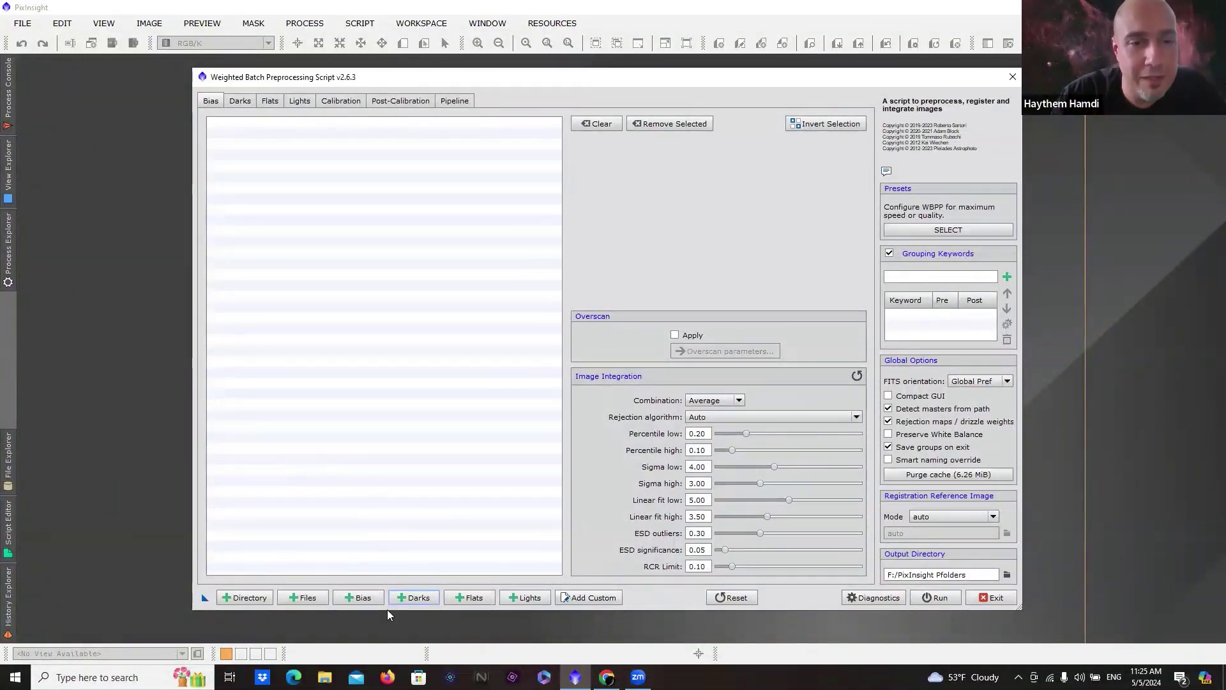
click(343, 595)
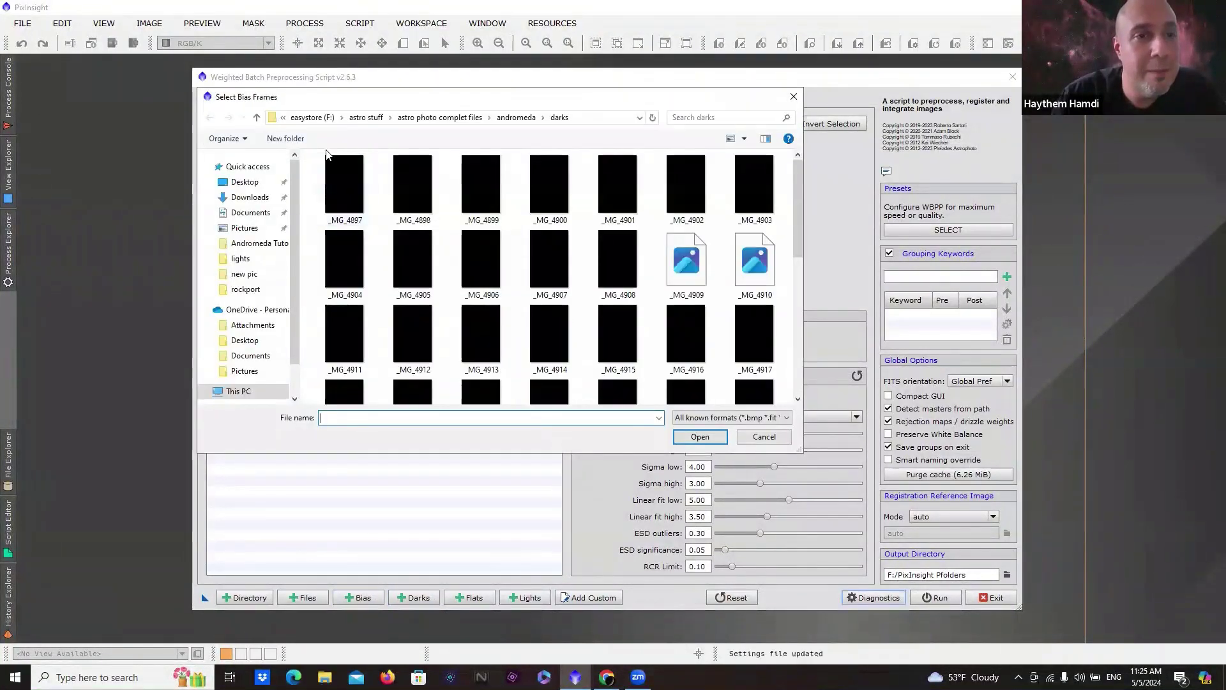
click(544, 118)
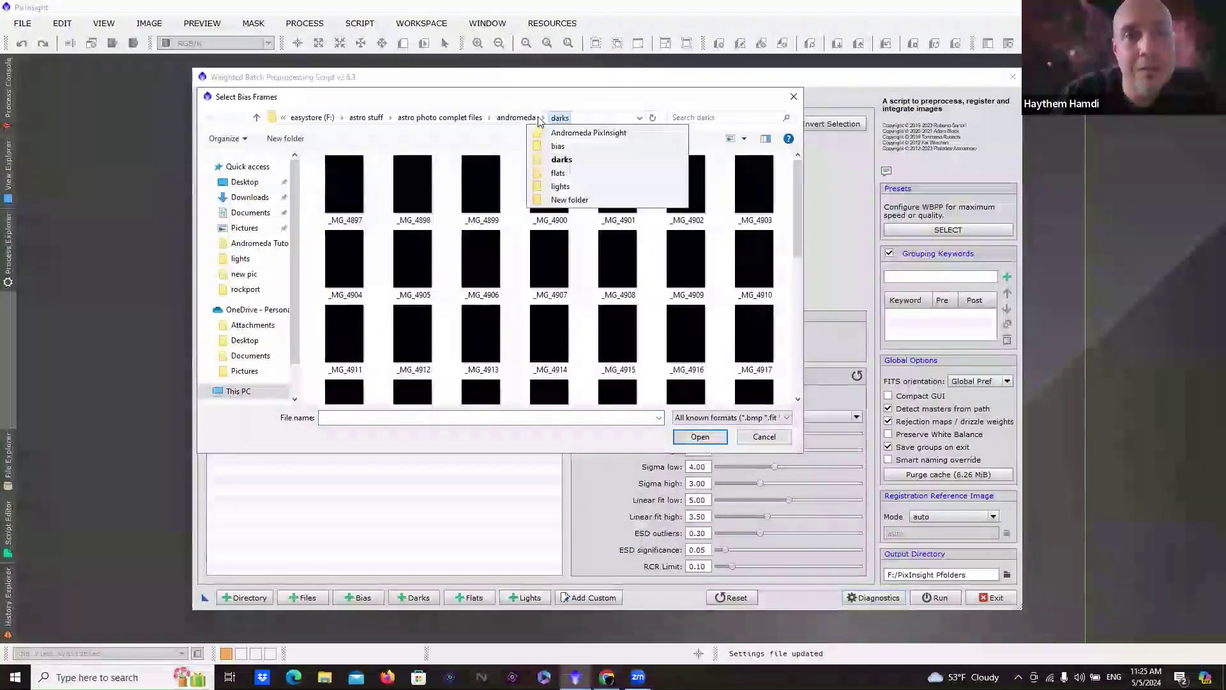
click(575, 143)
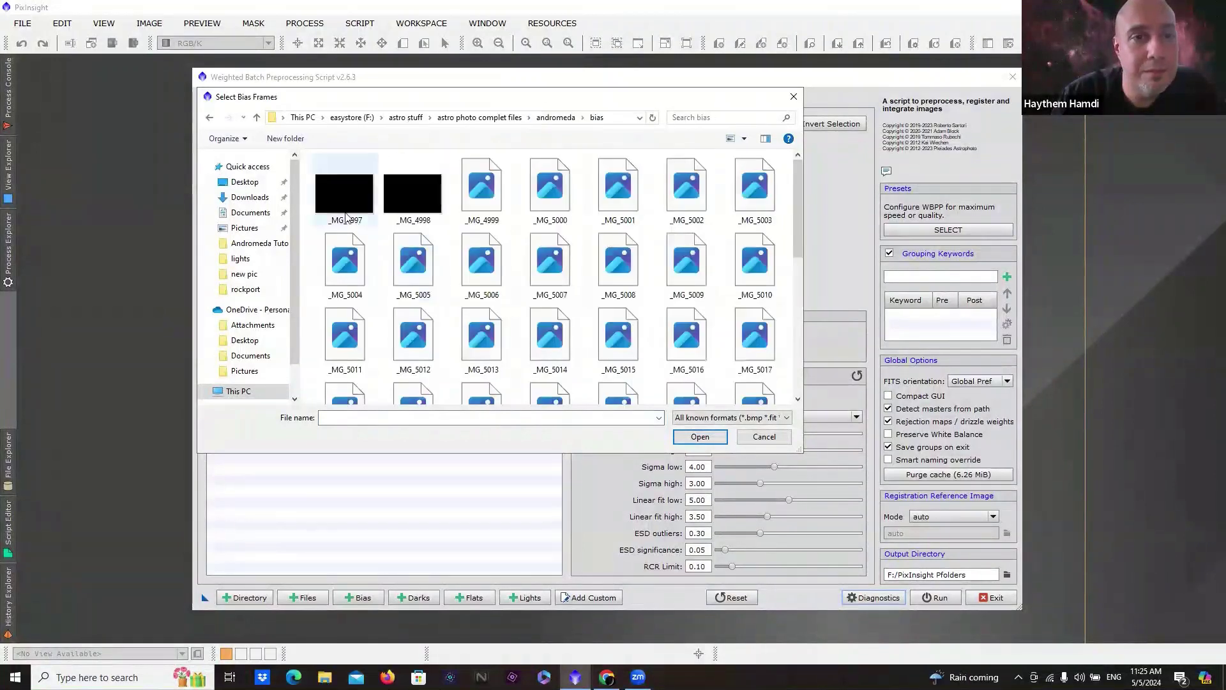
click(344, 203)
key(ctrl+a)
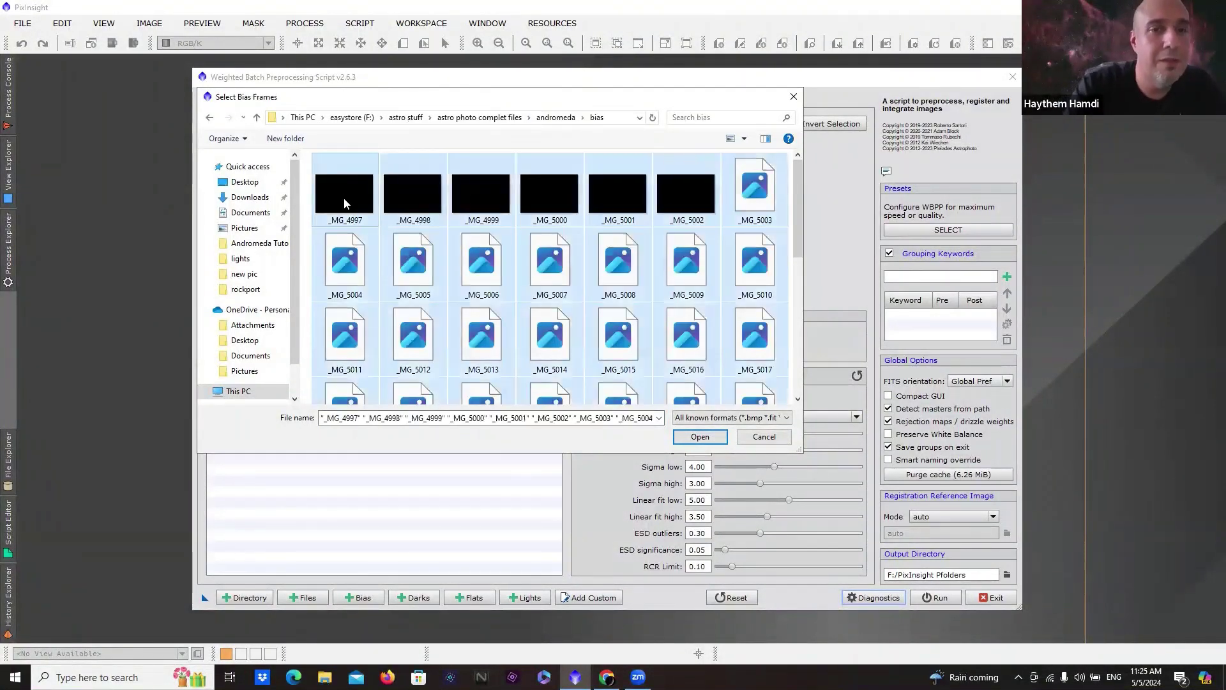
click(700, 437)
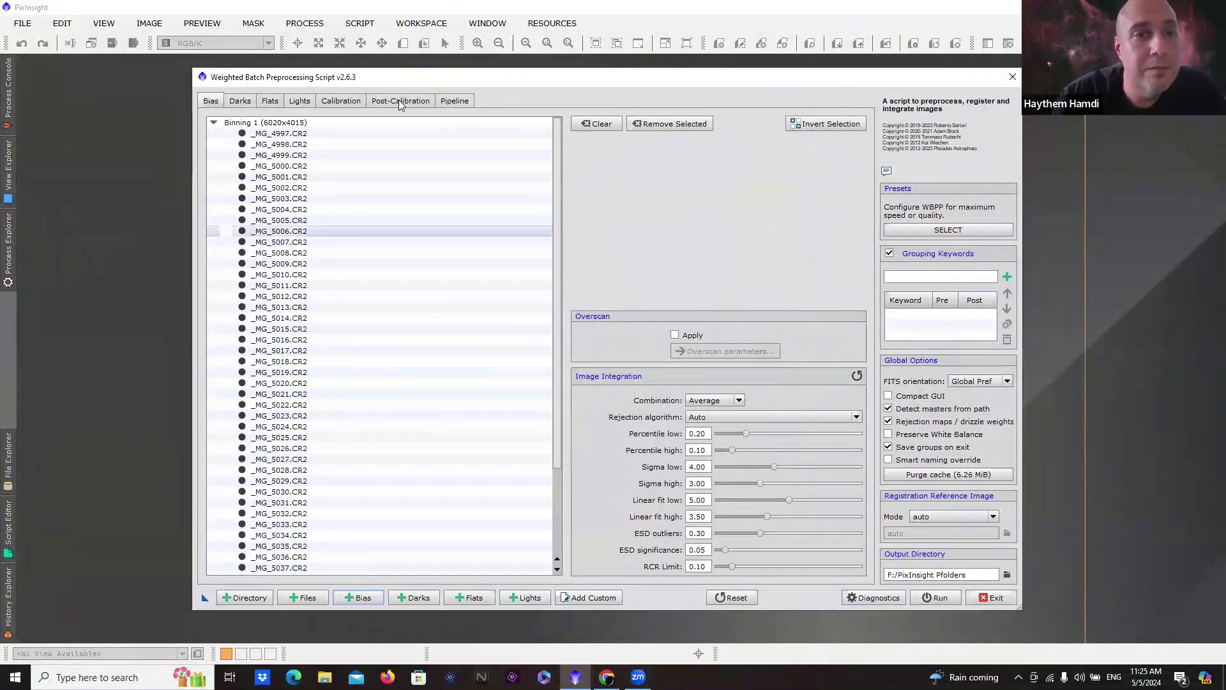
Review the loaded dark, flat and light frame lists.
click(237, 101)
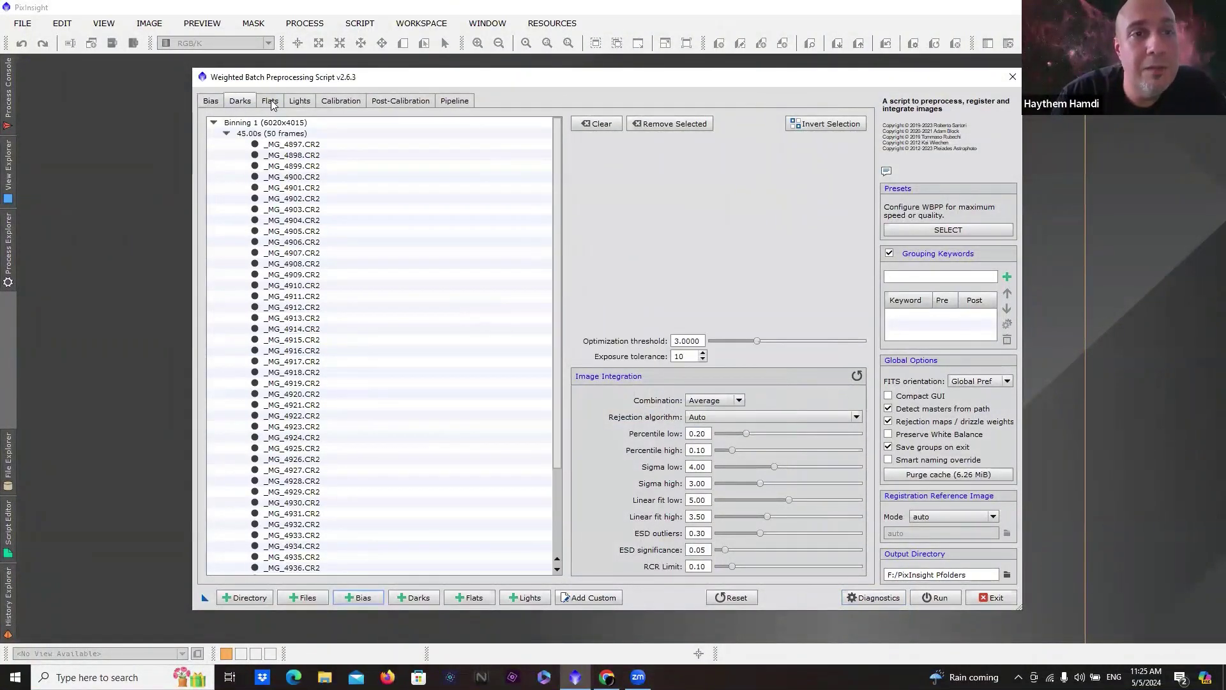
click(270, 101)
click(298, 102)
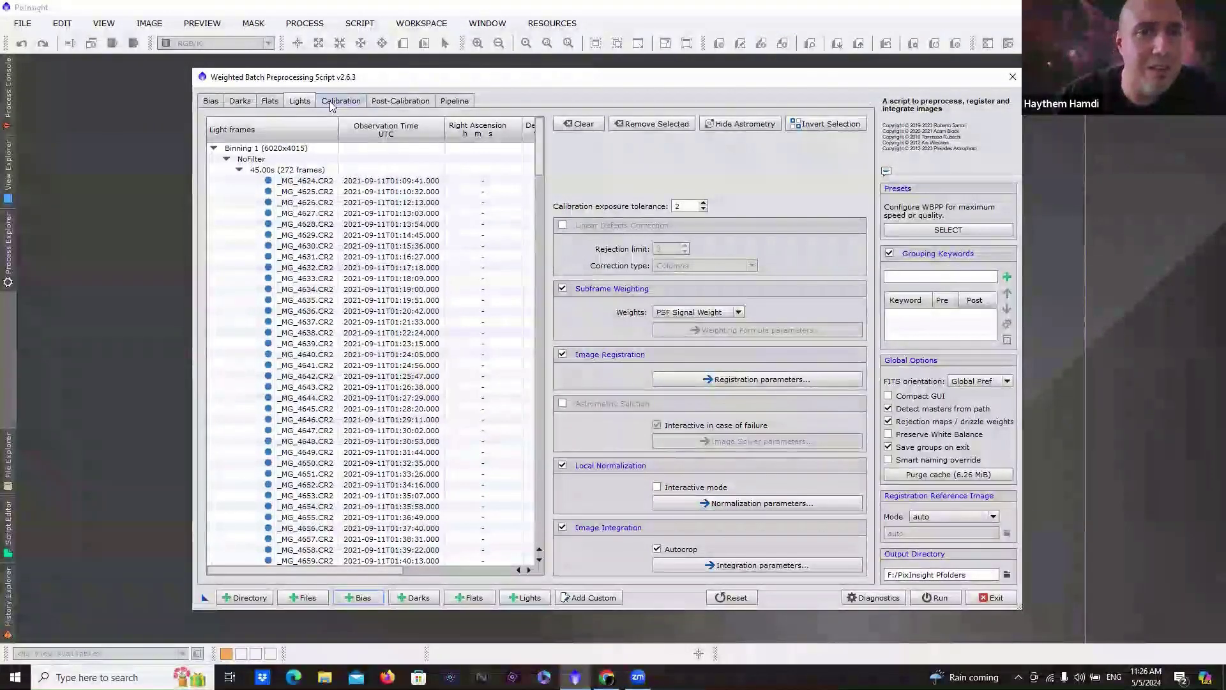
Check the bias and dark groups in the calibration setup and enable Optimize Master Dark for the flat frames.
click(336, 105)
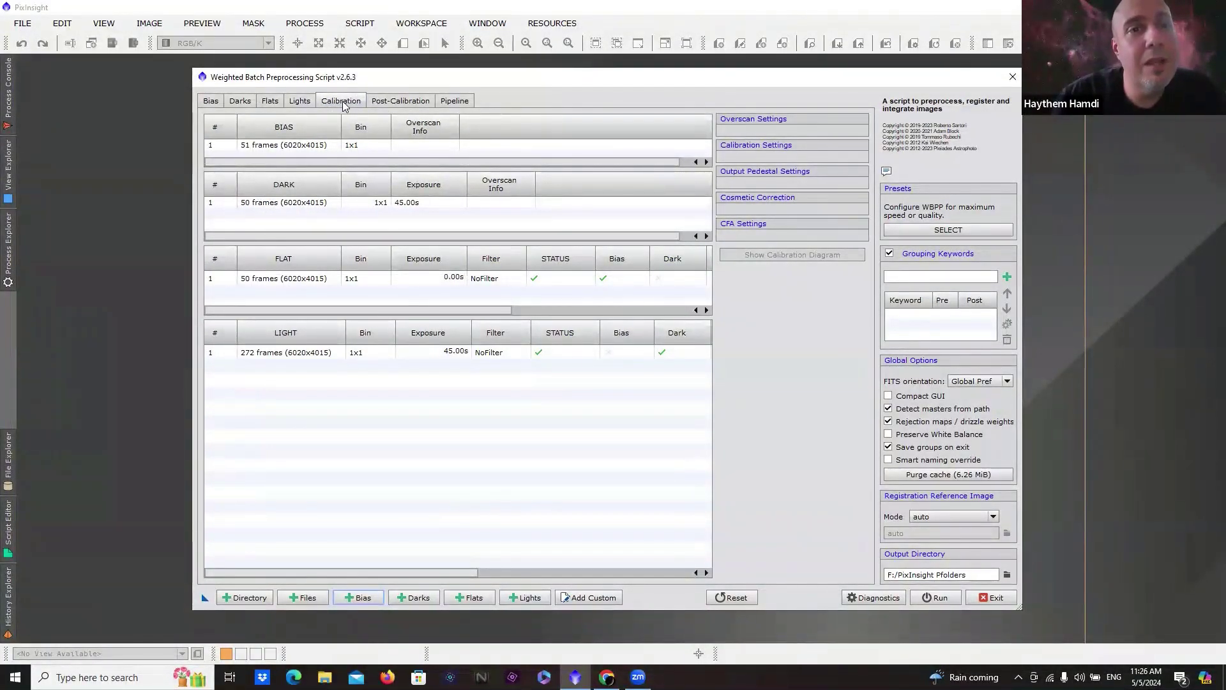
click(325, 145)
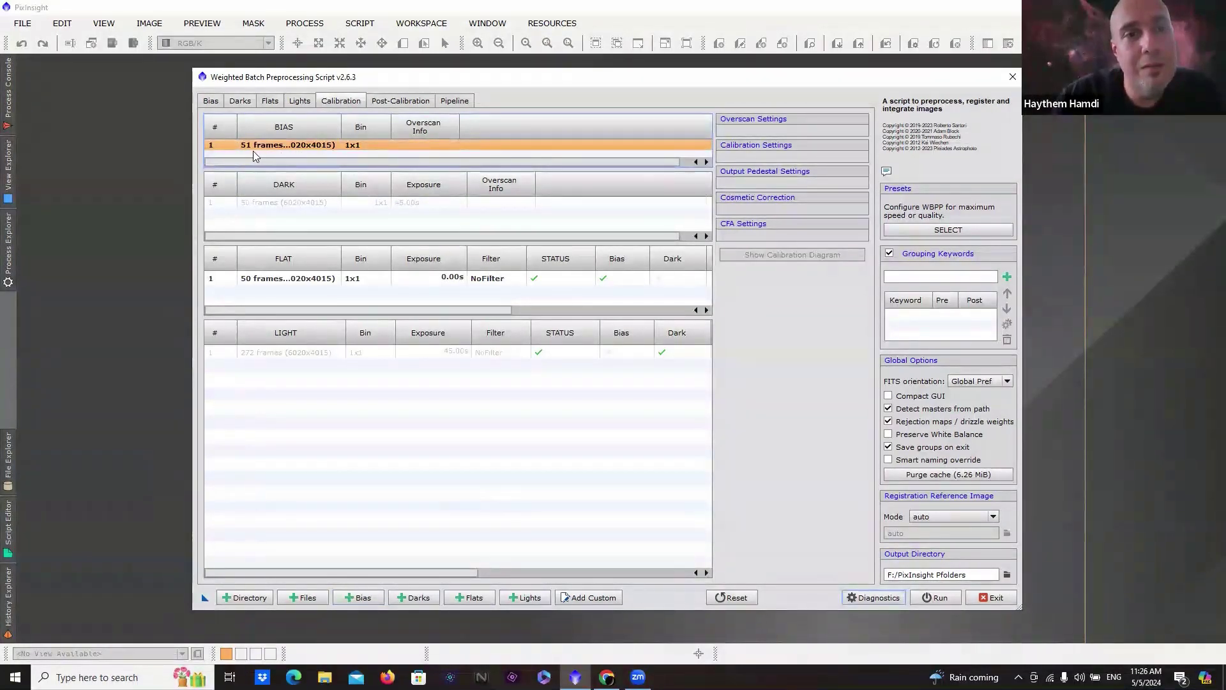
click(302, 204)
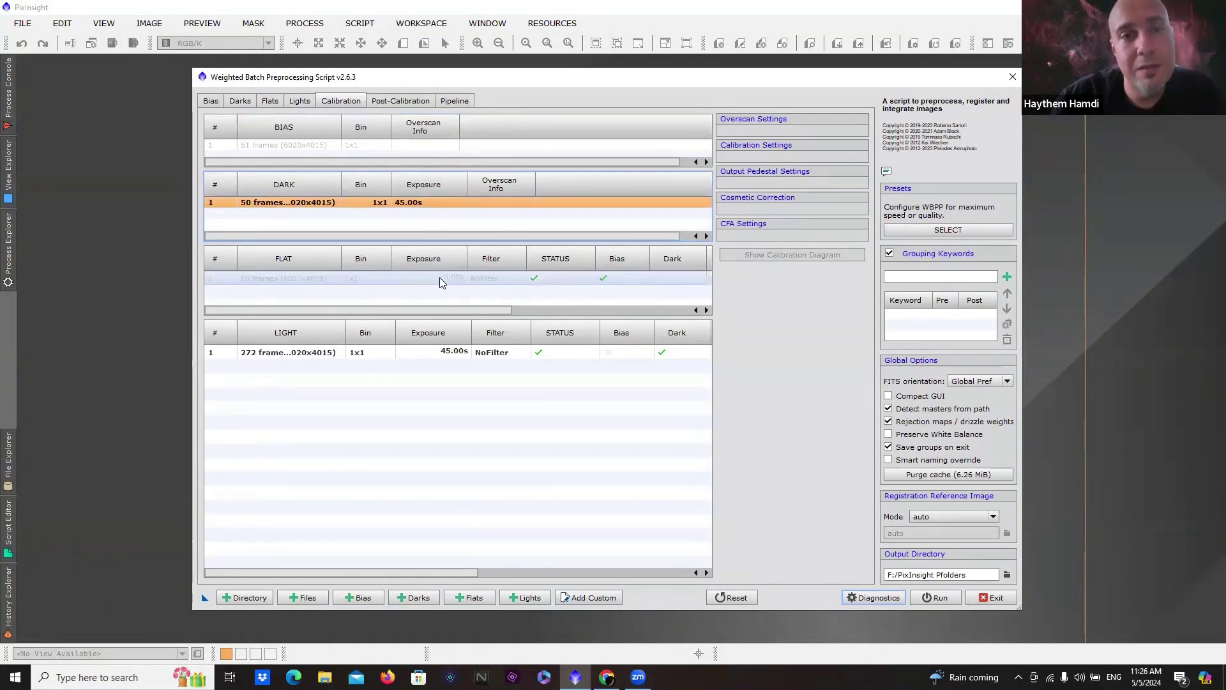
click(489, 281)
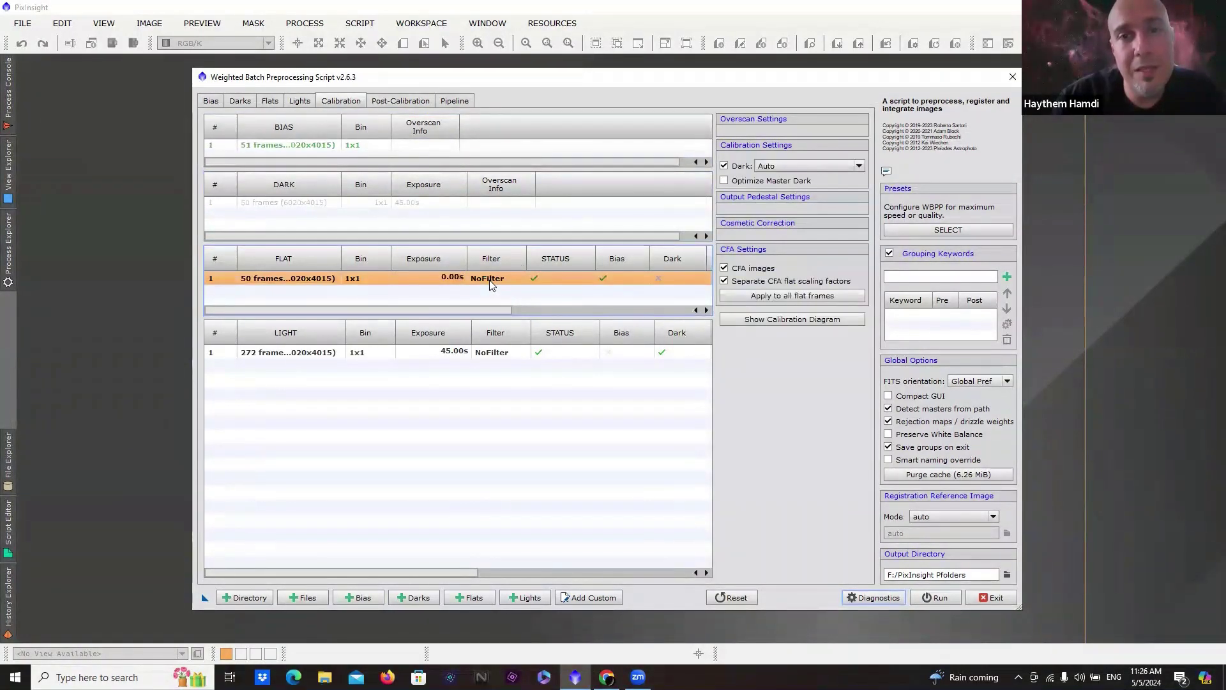
click(724, 182)
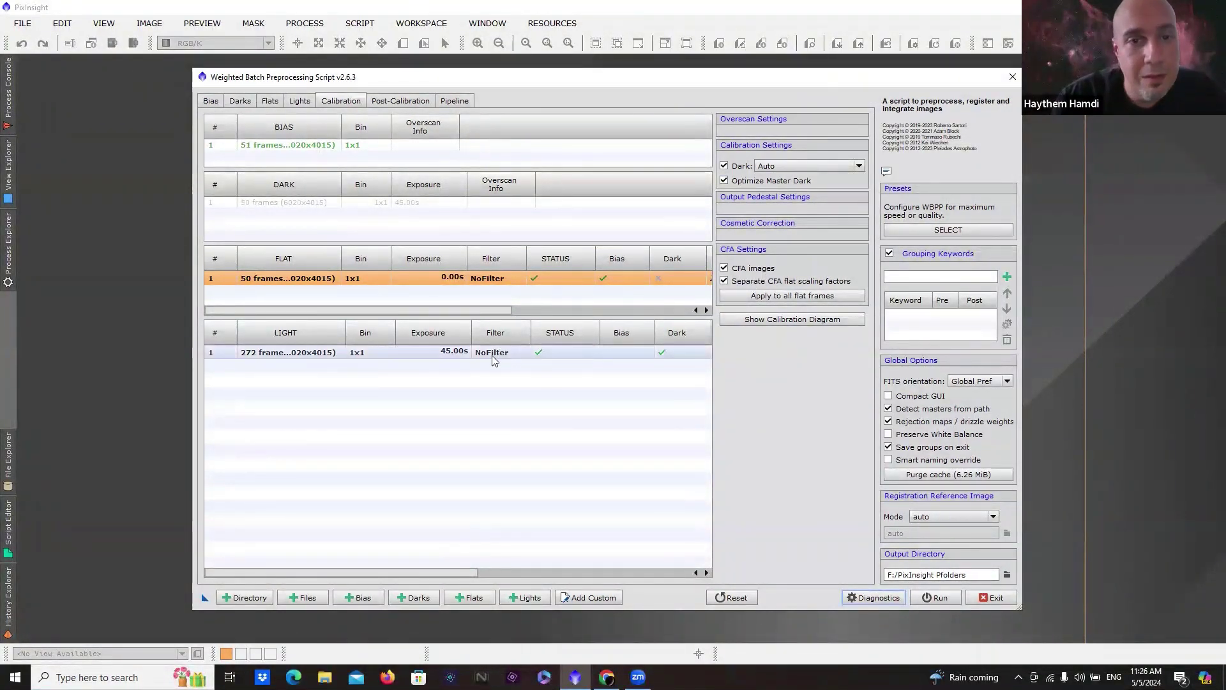
Check the mosaic pattern options of the light frame group, leave them on Auto, and show its calibration flow diagram.
click(458, 354)
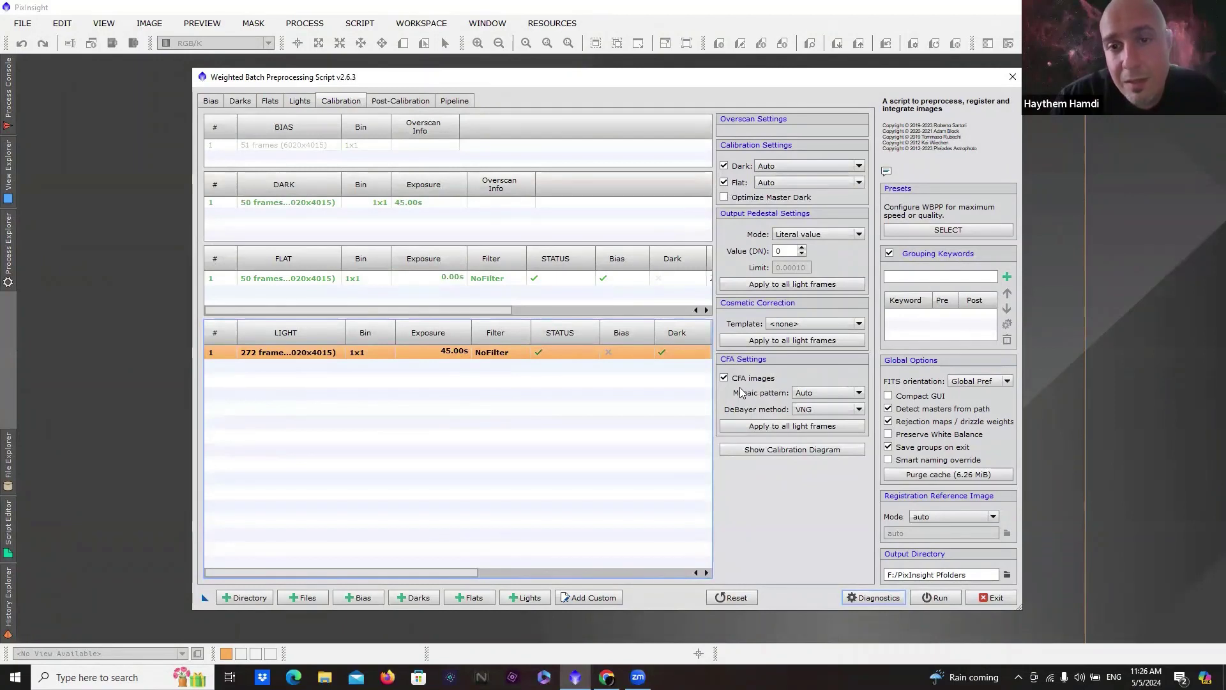
click(860, 394)
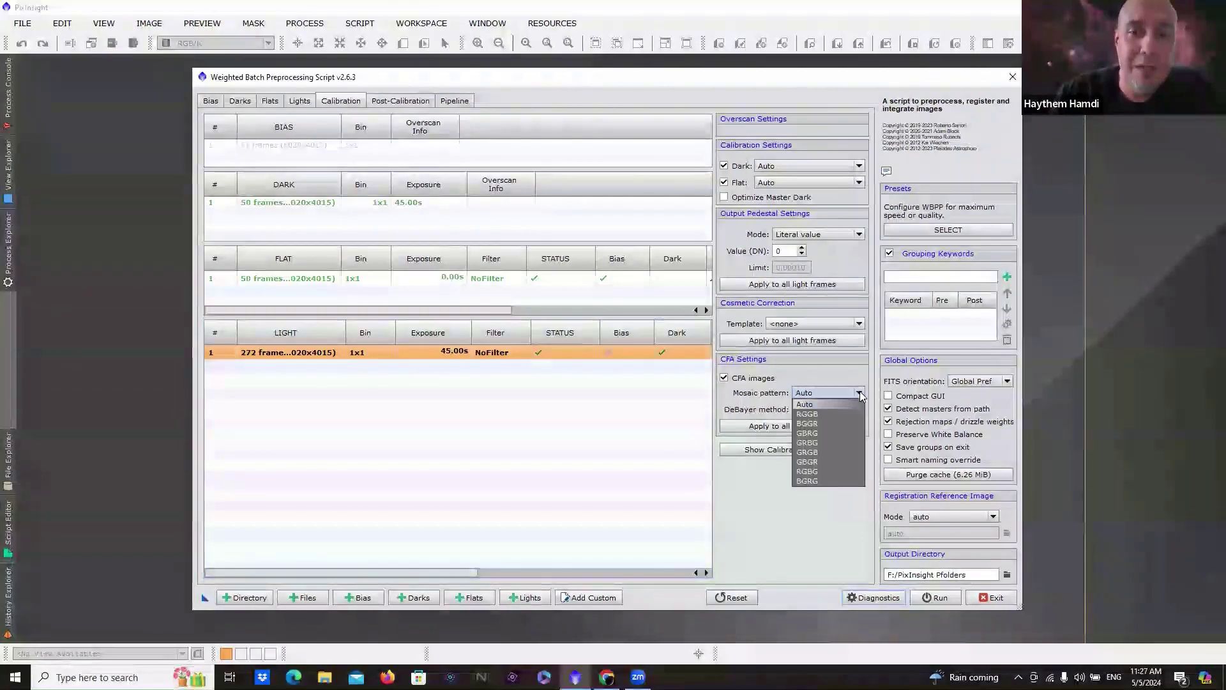
click(819, 393)
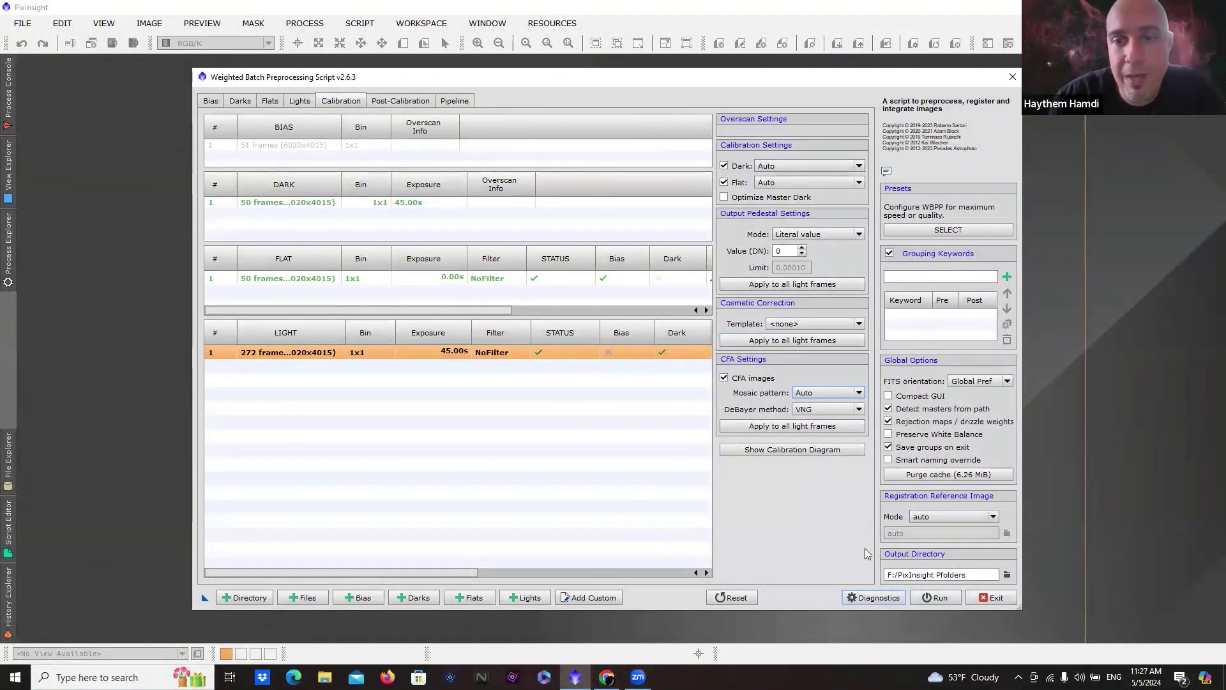
click(784, 450)
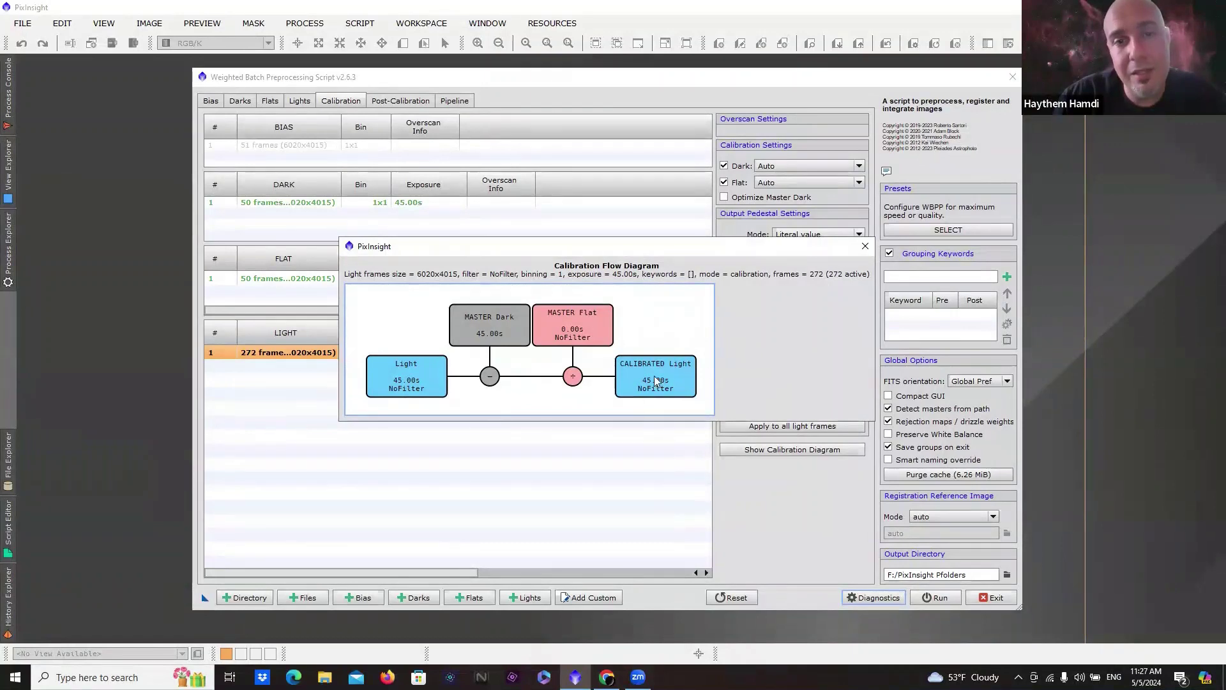
Close the calibration diagram, check the preprocessing run's disk space diagnostics, and exit the script without running it.
click(866, 248)
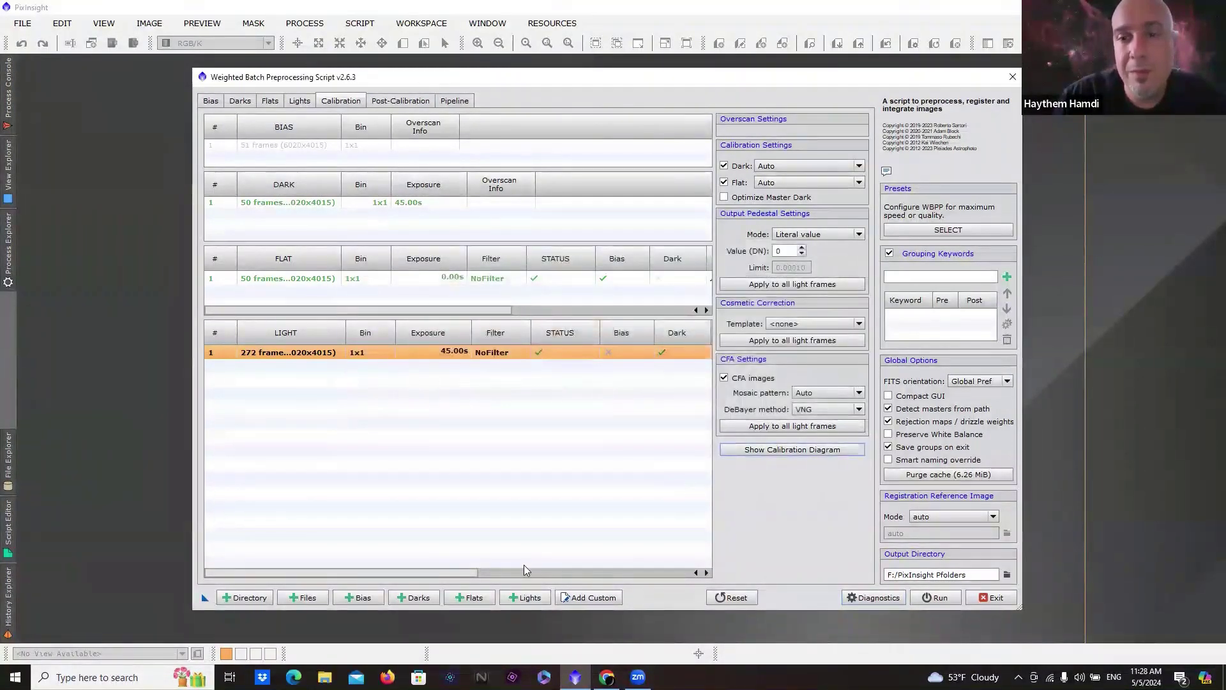
click(938, 597)
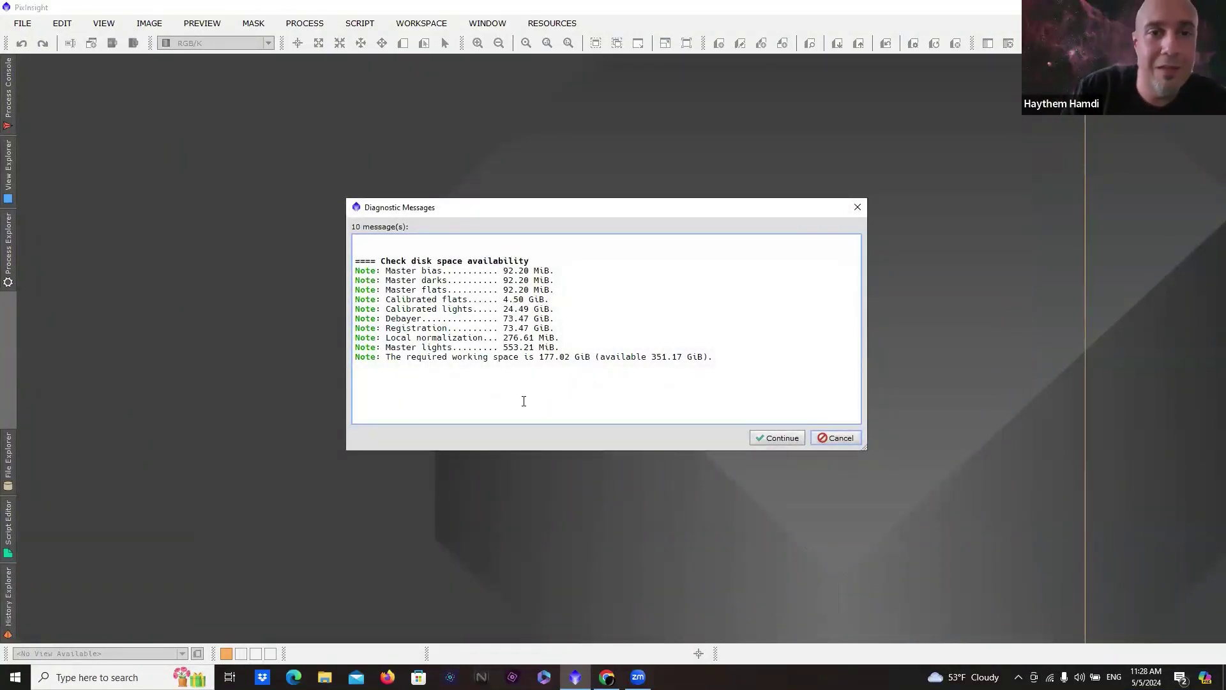
click(842, 441)
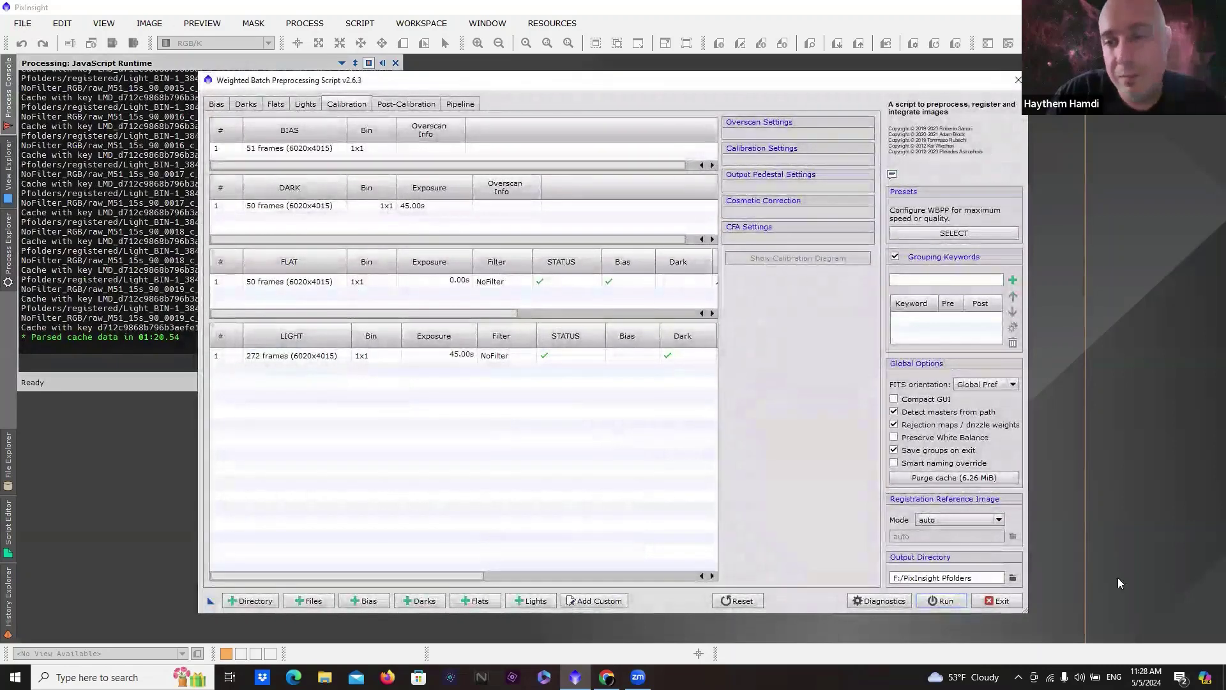
click(1004, 605)
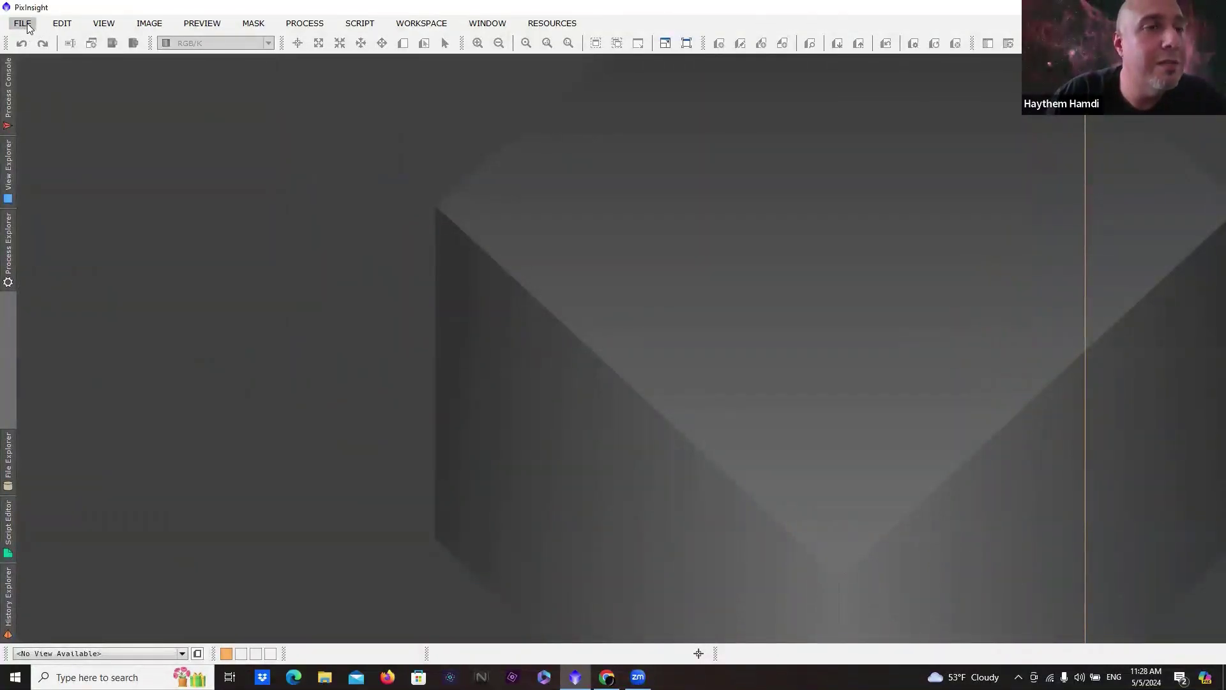
Open the Autosaveandromeda image from the Andromeda Tutorial folder and move its window toward the middle of the workspace.
click(25, 24)
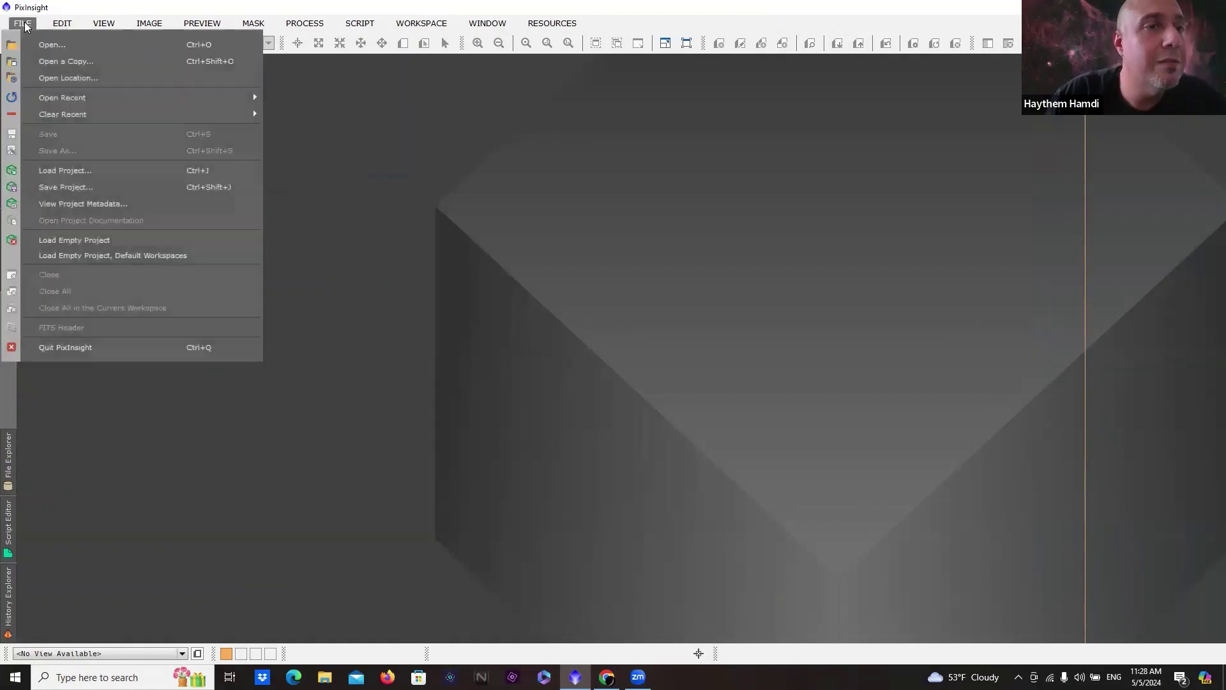
click(52, 45)
click(159, 123)
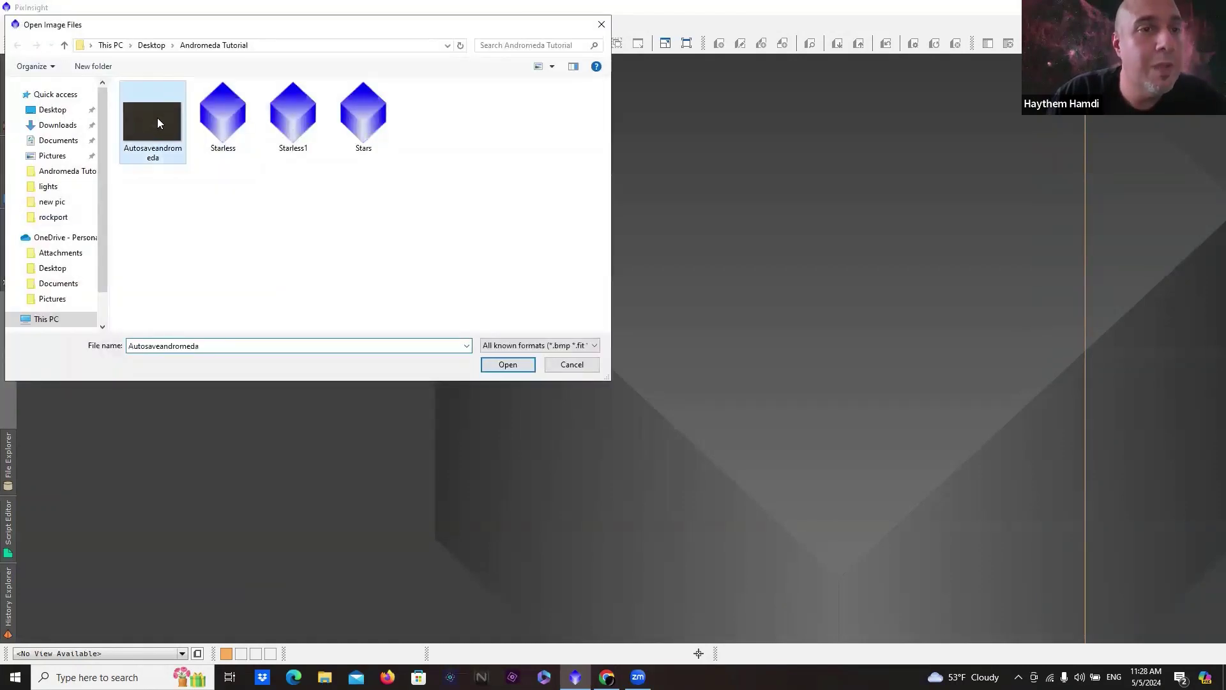
click(509, 365)
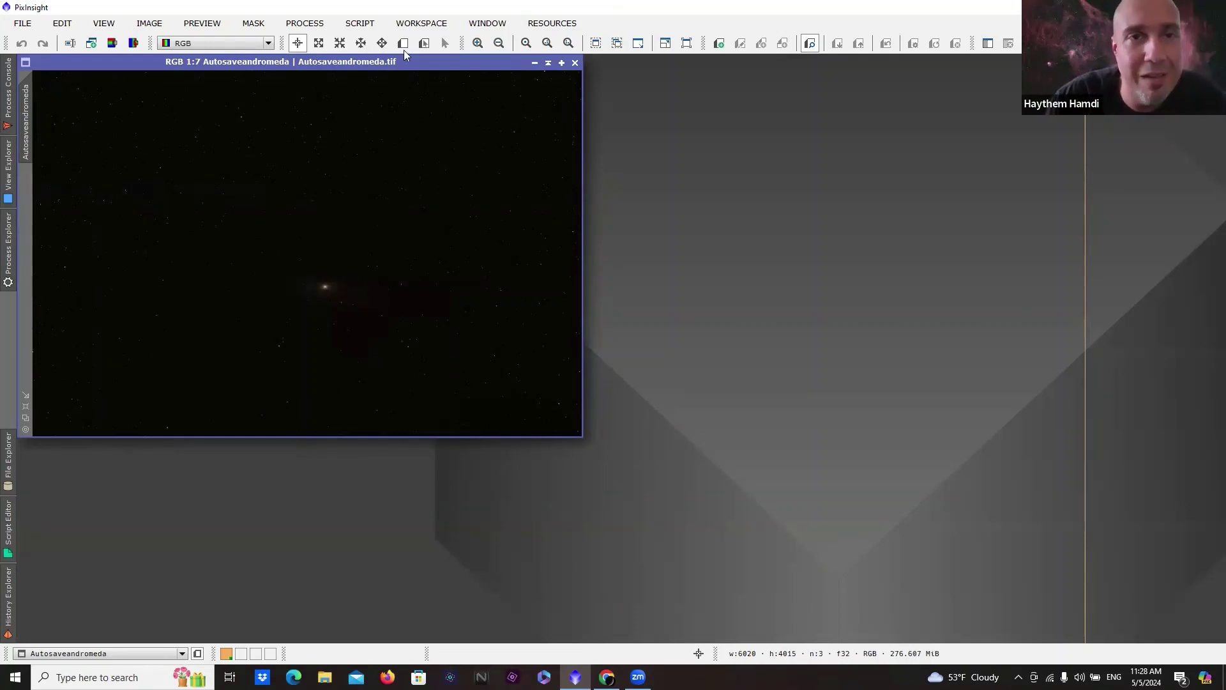
drag(426, 62, 510, 91)
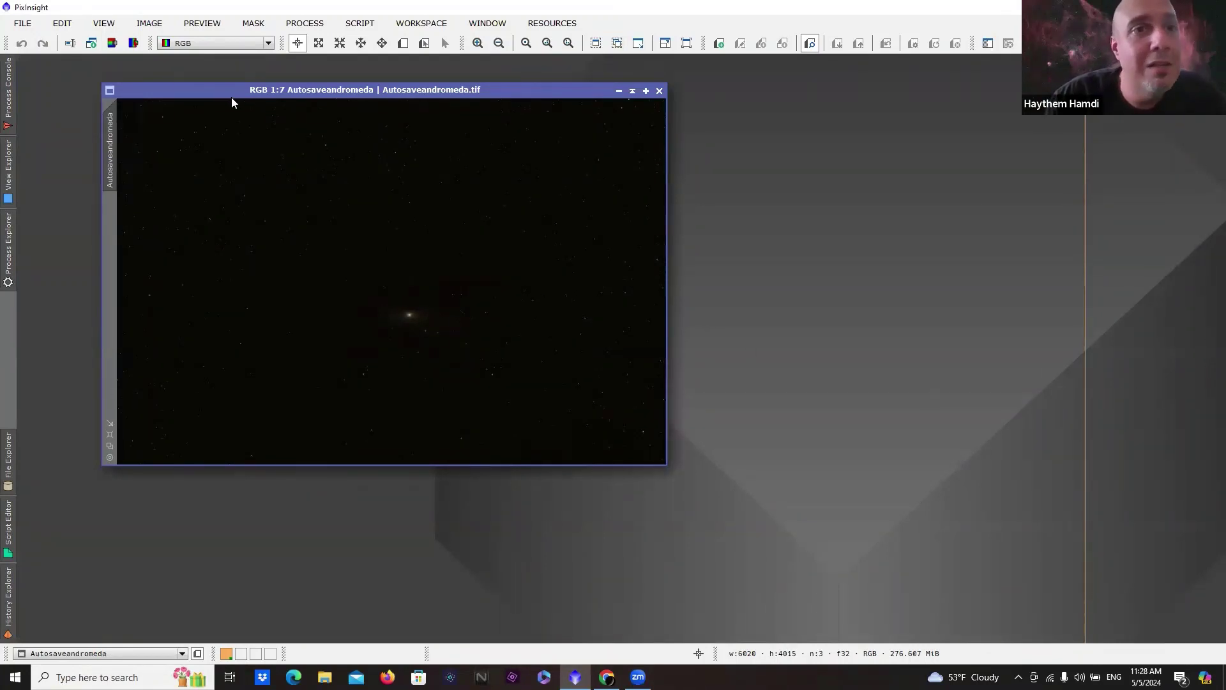
drag(220, 94, 338, 118)
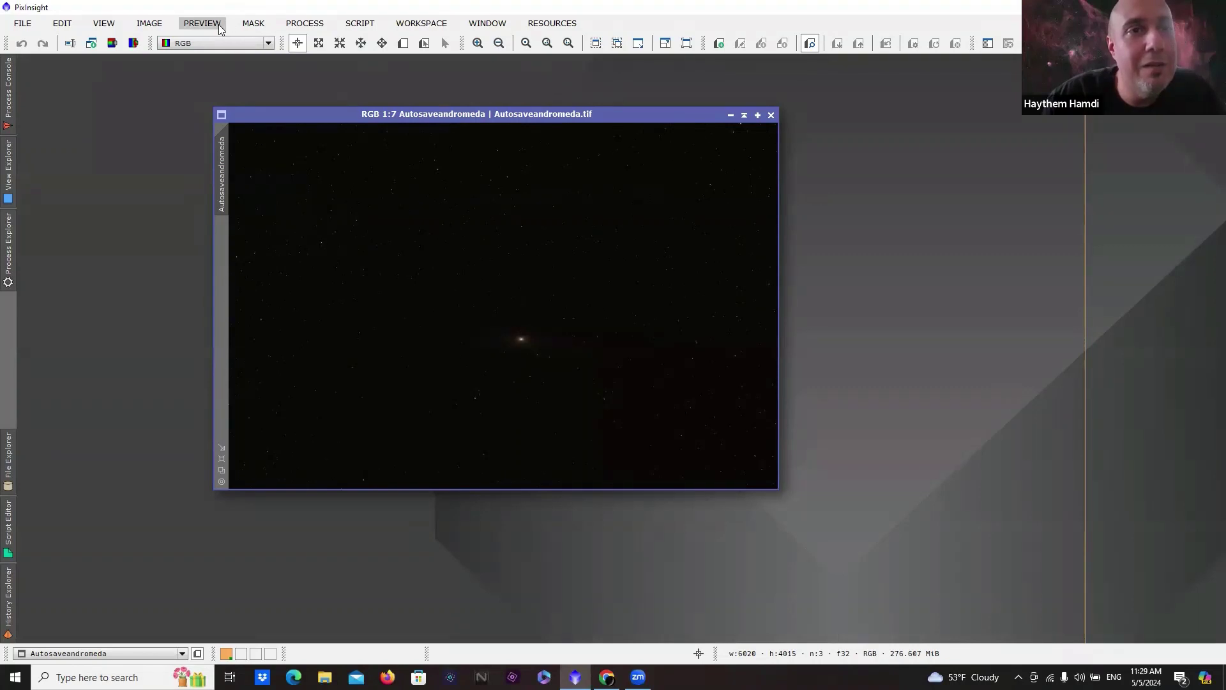
Open the ScreenTransferFunction process and arrange its window beside the Autosaveandromeda image.
click(310, 25)
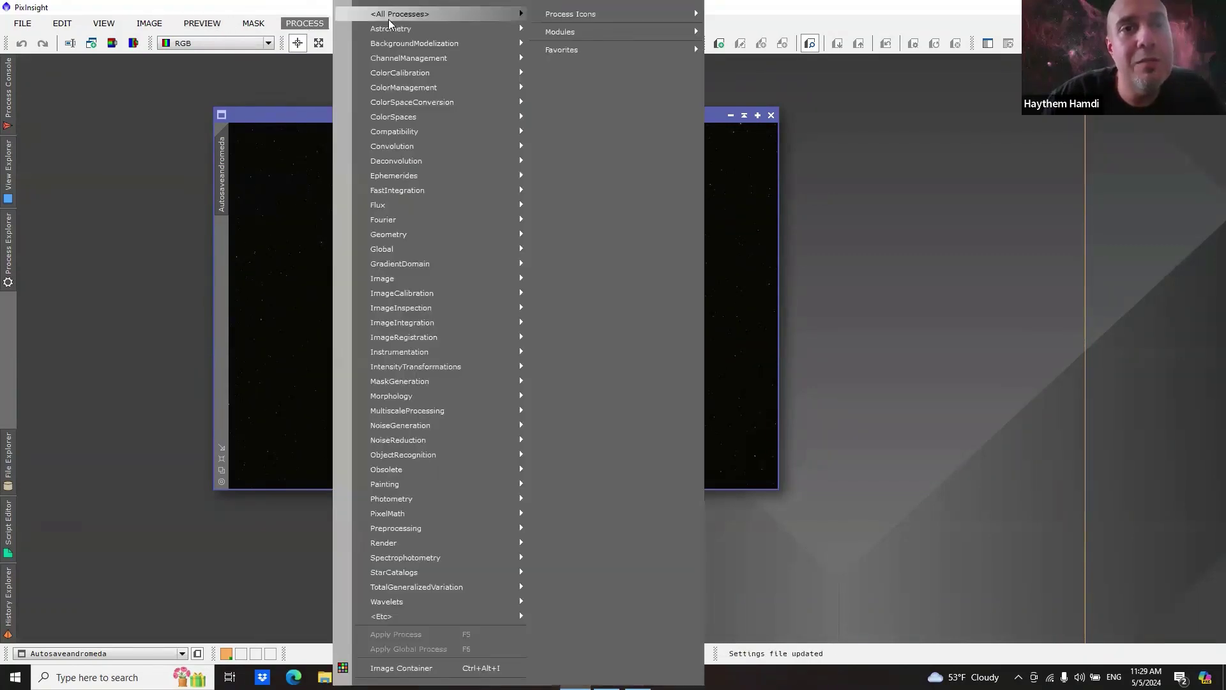
mouse_move(389, 20)
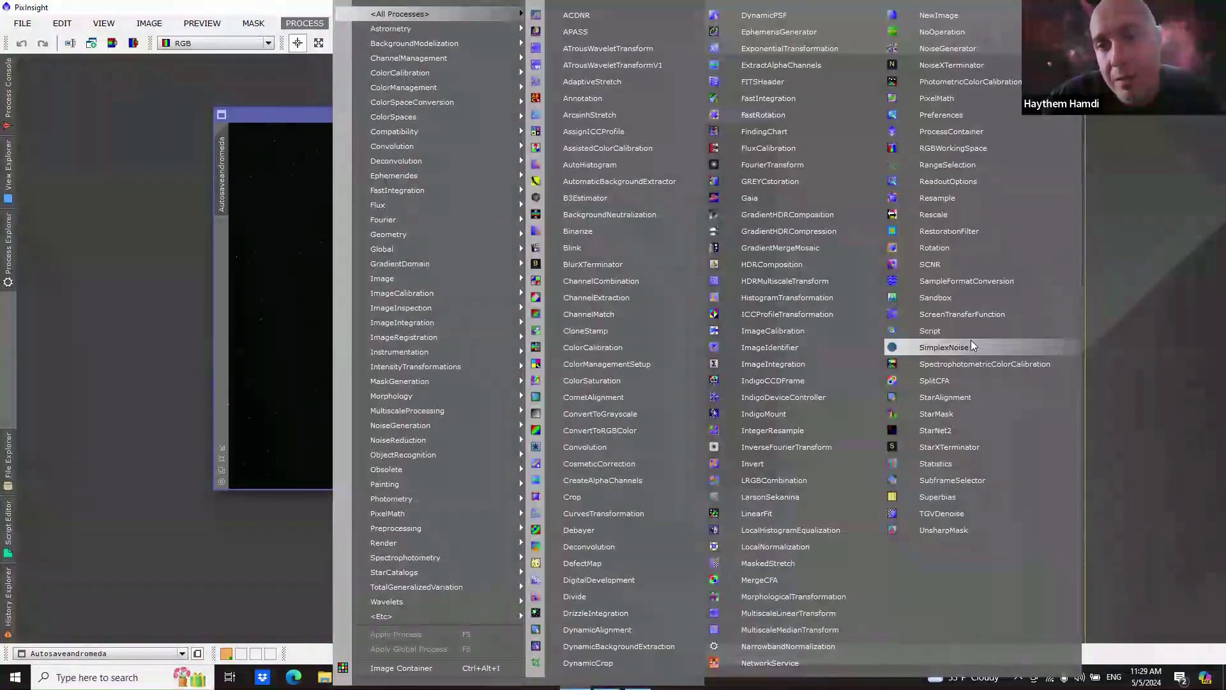
click(963, 314)
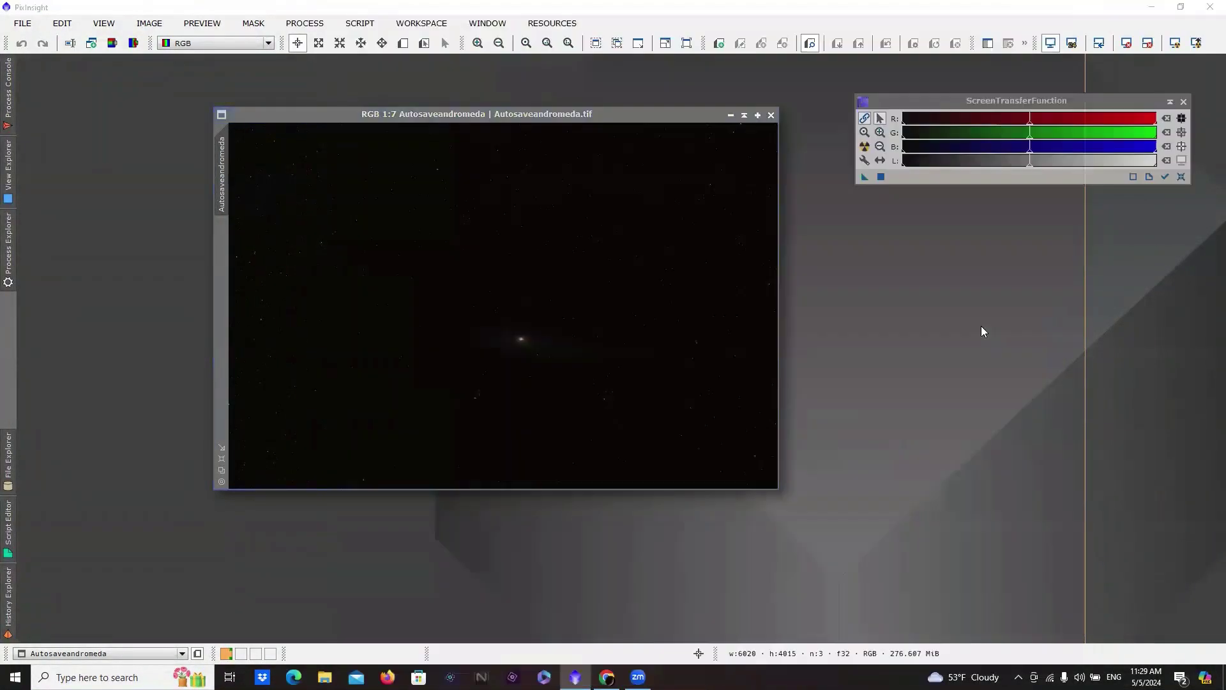
drag(690, 117, 606, 114)
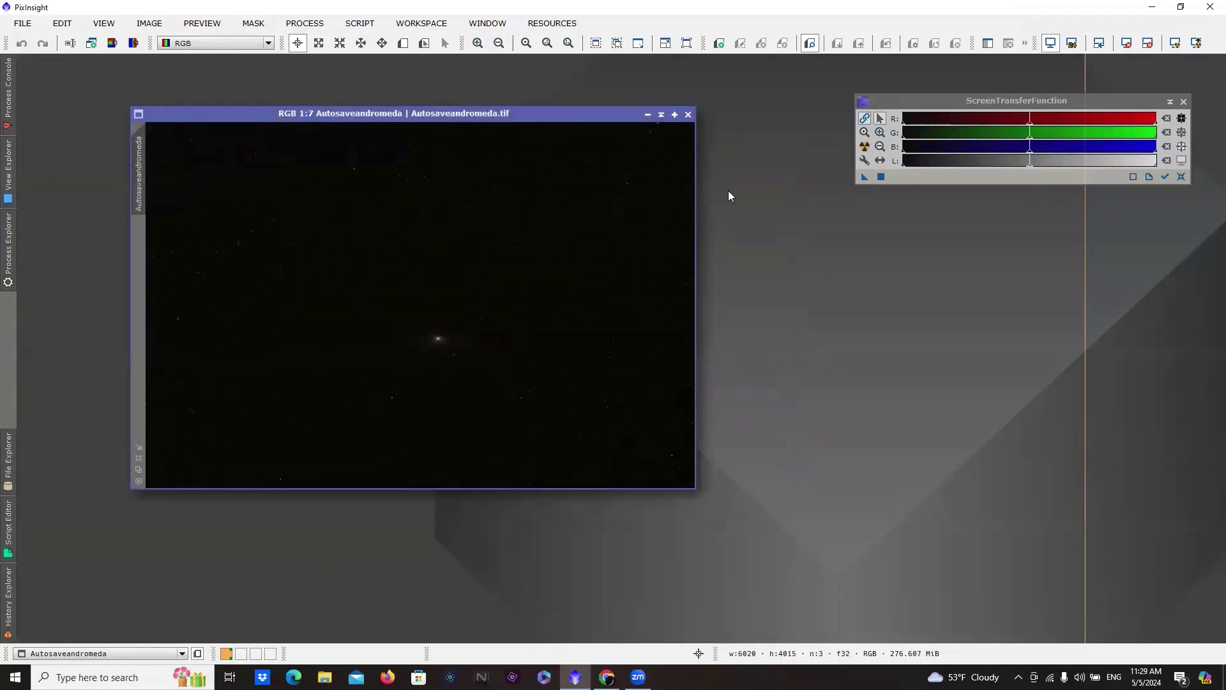
drag(907, 102, 895, 112)
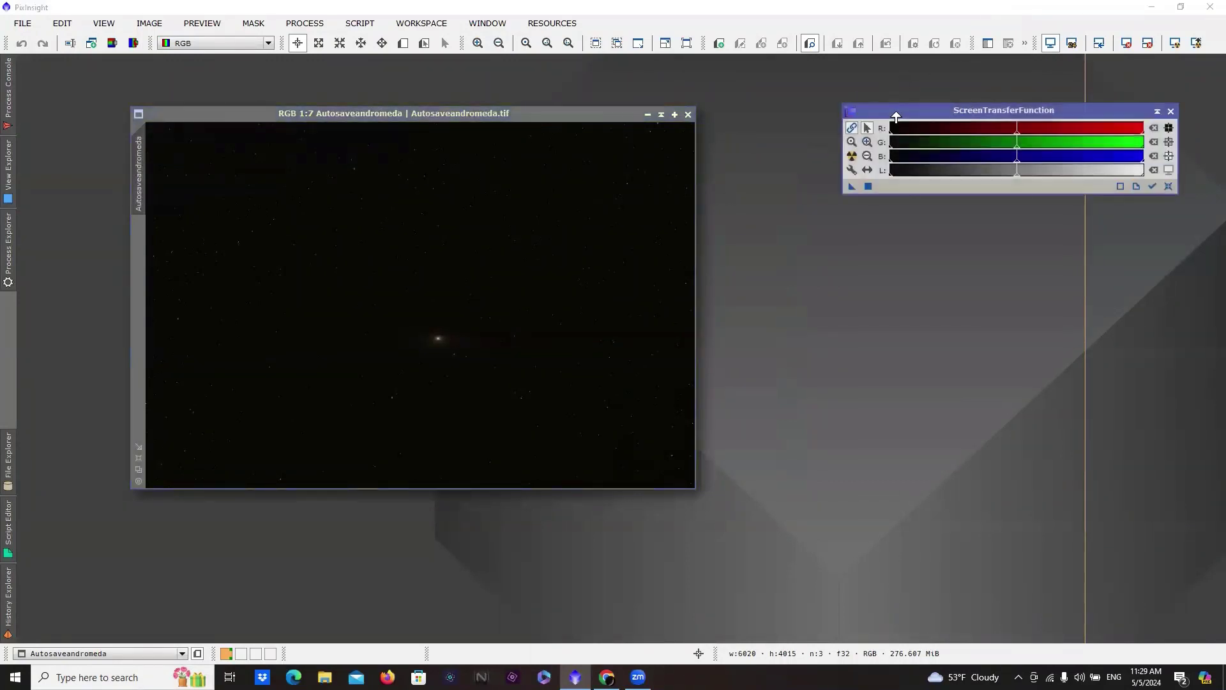
click(586, 116)
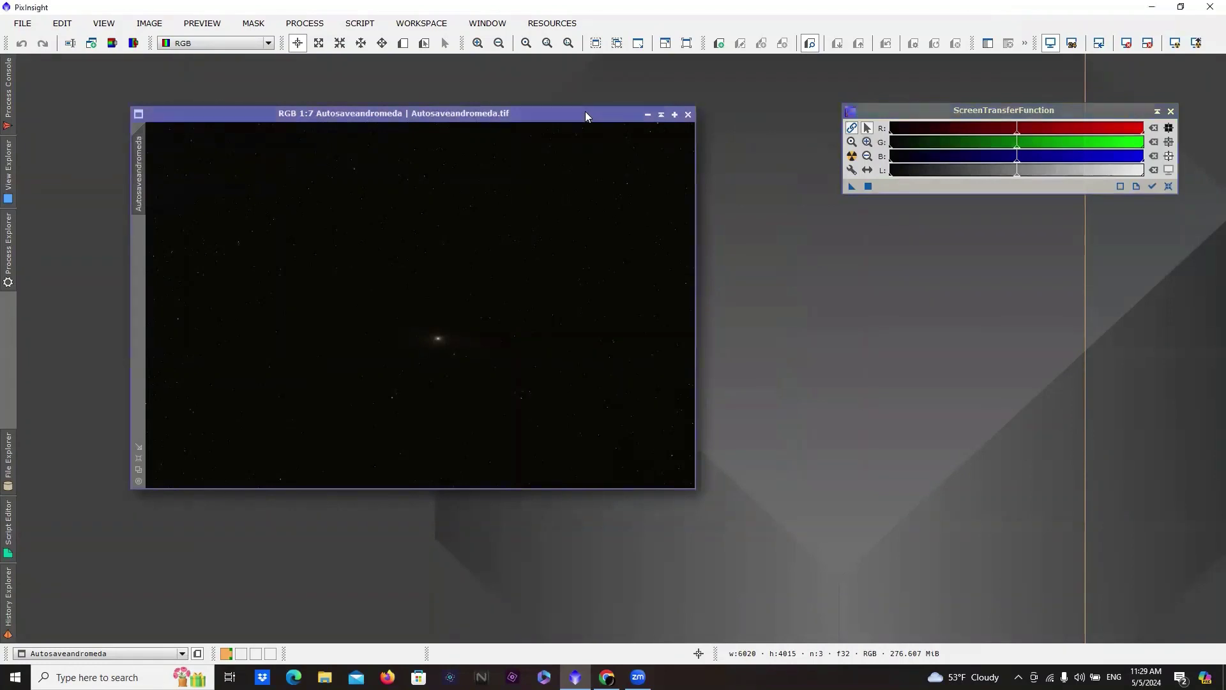
drag(586, 116, 606, 110)
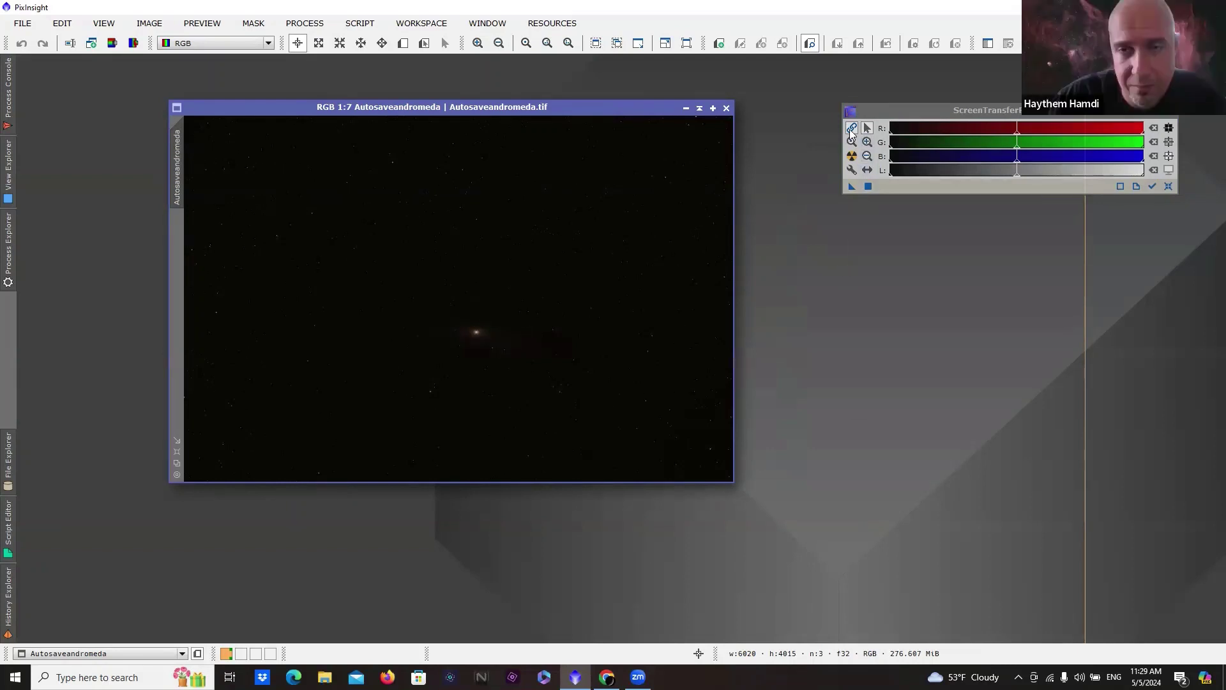
Auto-stretch the image display with linked RGB channels, and unlink the channels and auto-stretch it again.
click(851, 157)
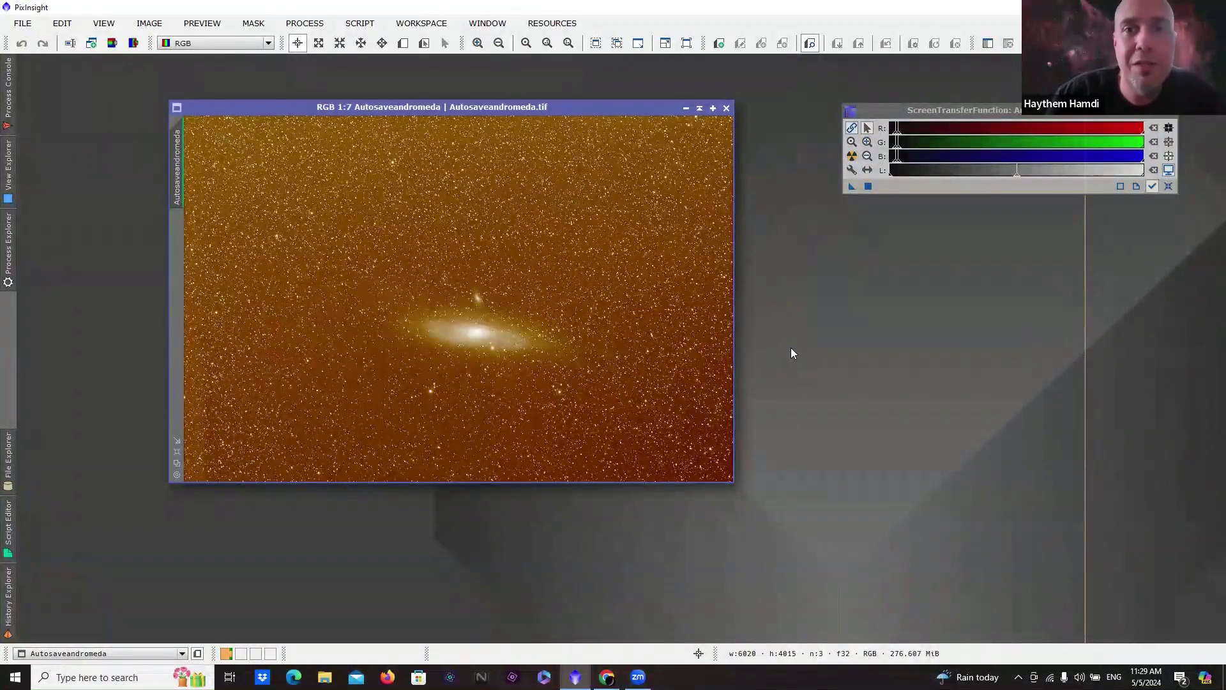
click(851, 131)
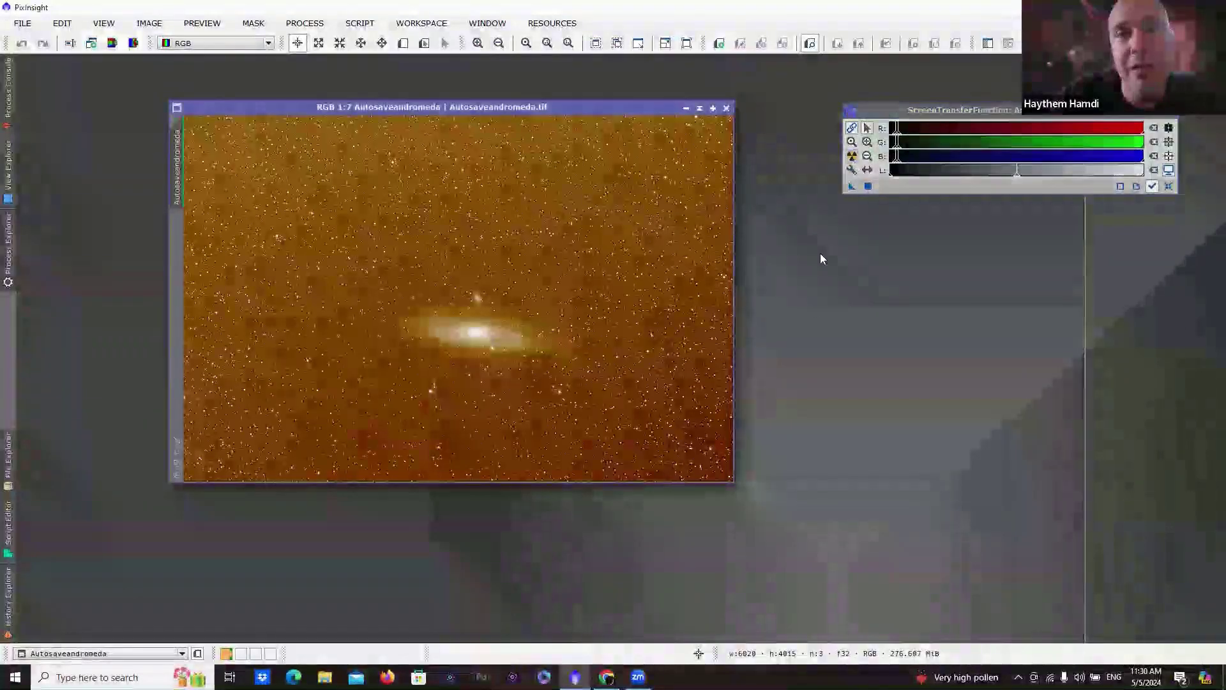
click(851, 157)
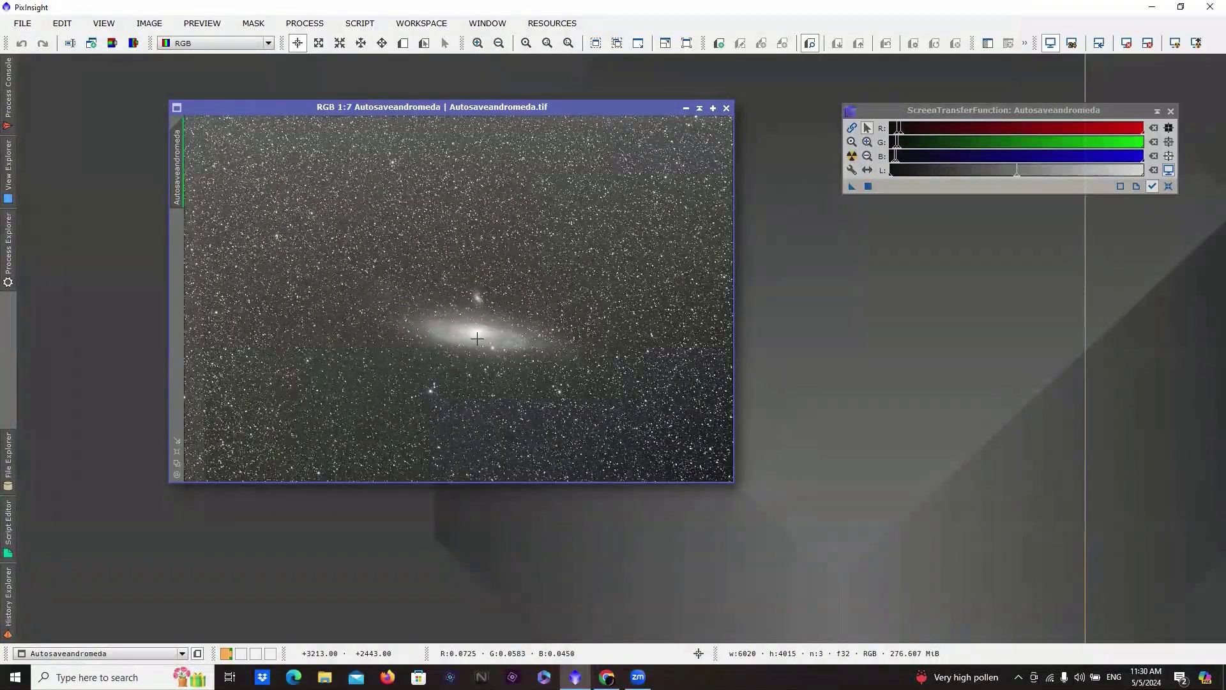
Examine the stretched Andromeda image at several magnifications, checking its edges and background for stacking borders and gradients.
scroll(570, 332, down, 1)
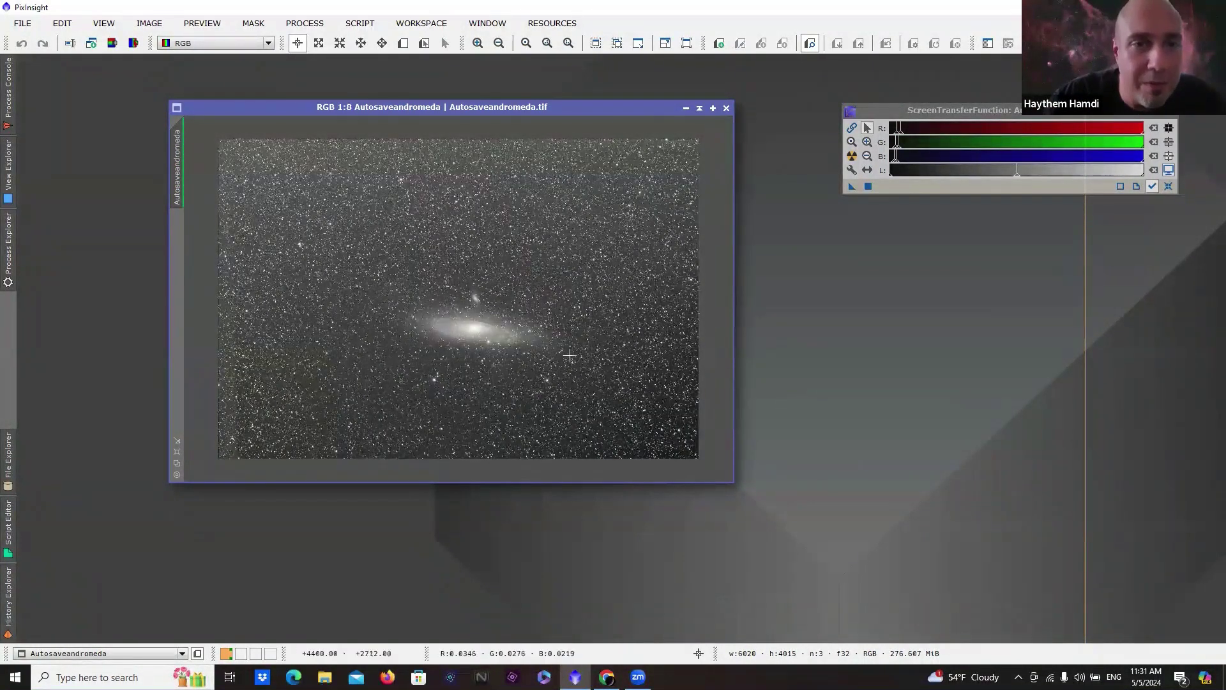
scroll(253, 159, down, 1)
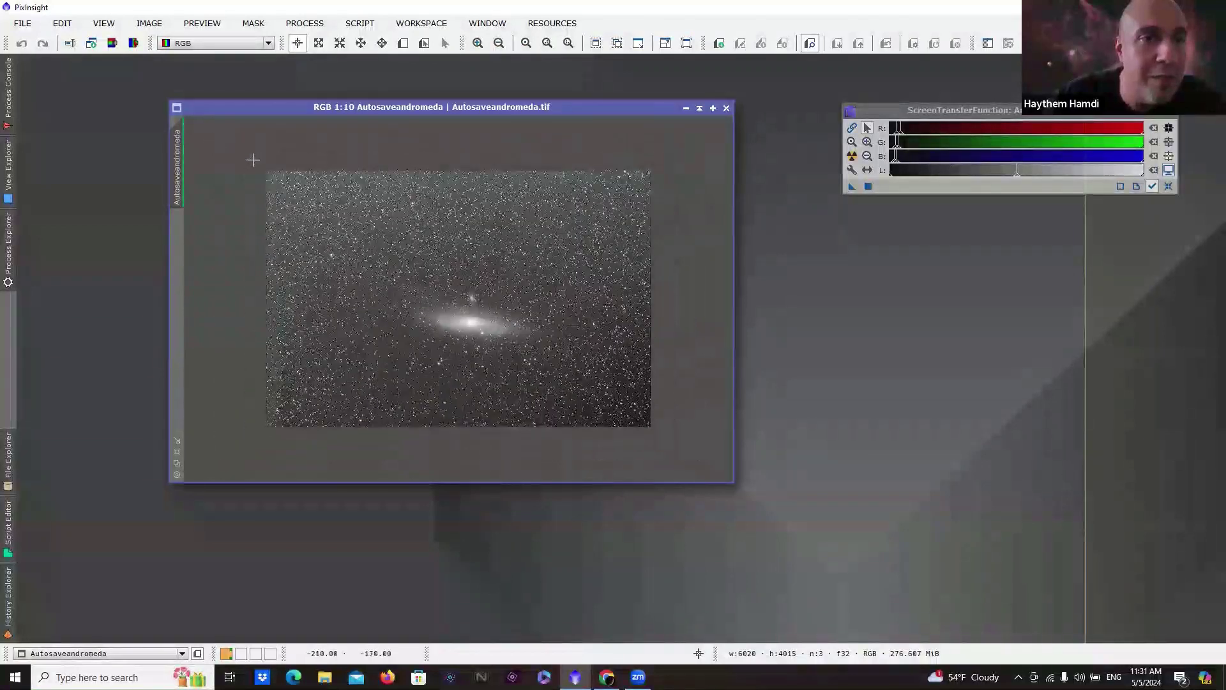
scroll(253, 159, up, 2)
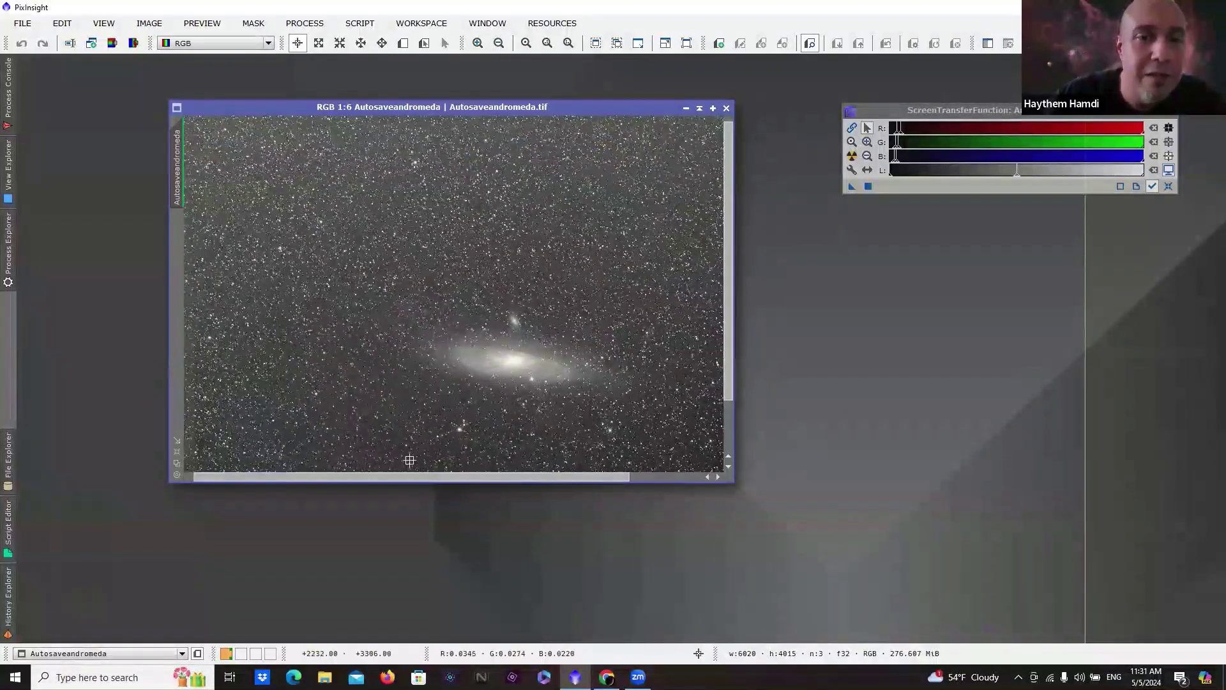
drag(451, 475, 268, 460)
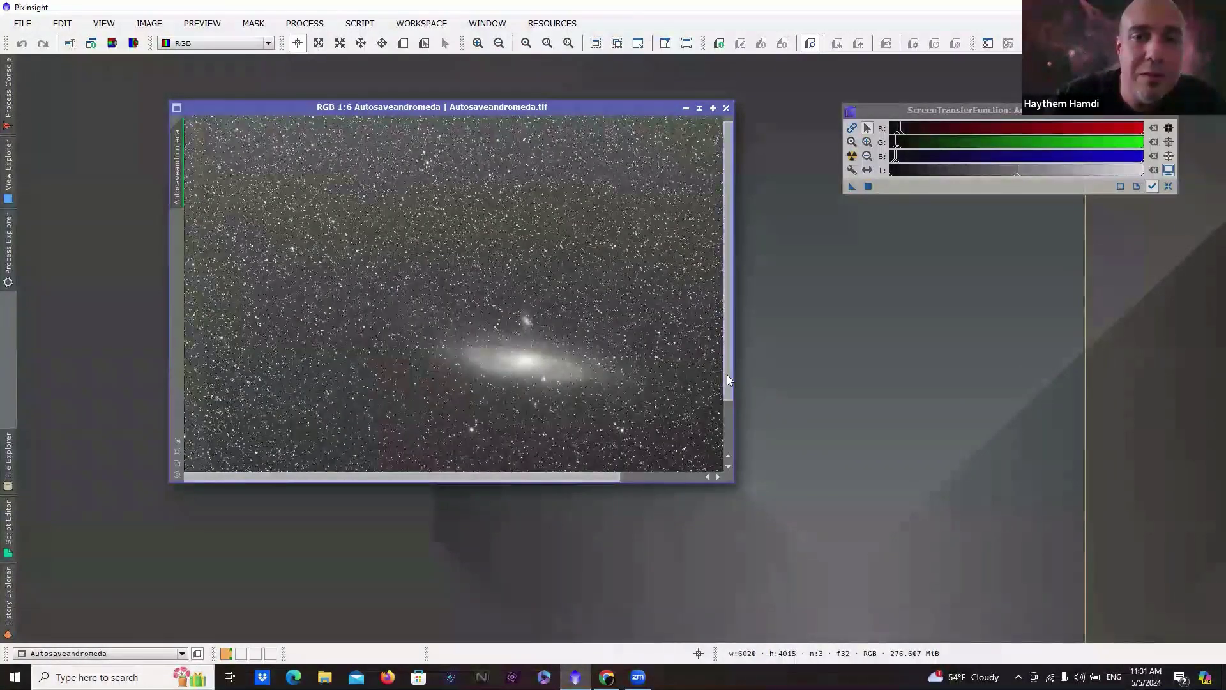
drag(726, 380, 702, 258)
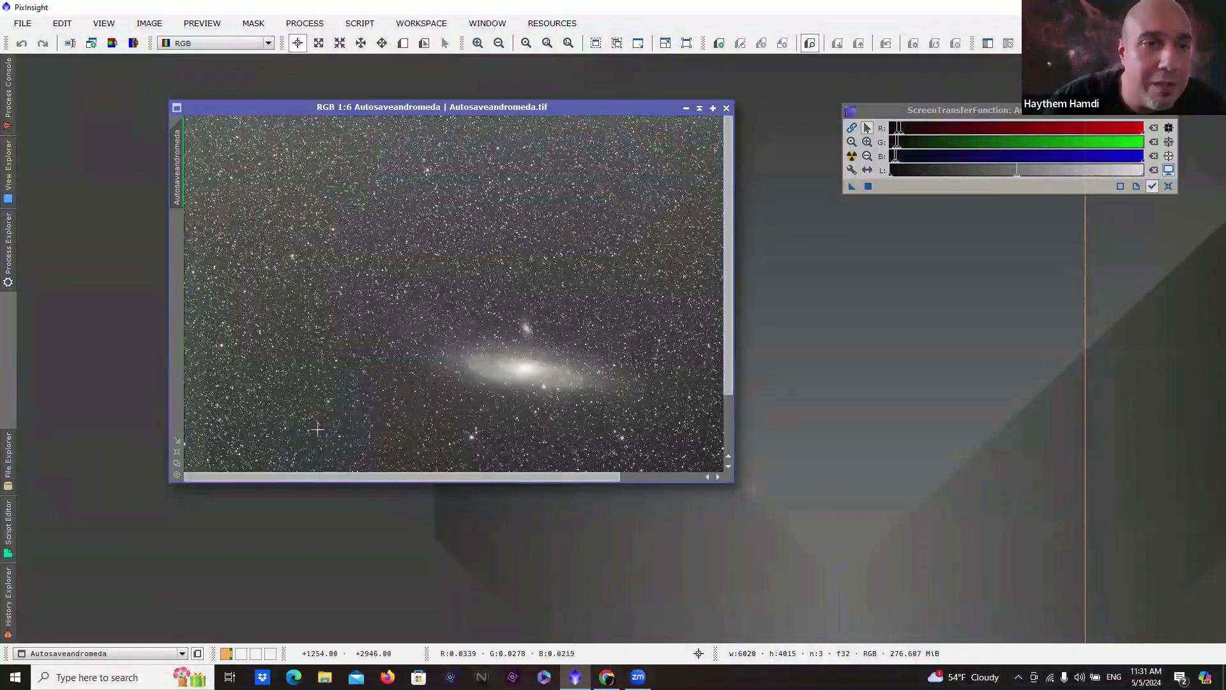
scroll(225, 170, down, 3)
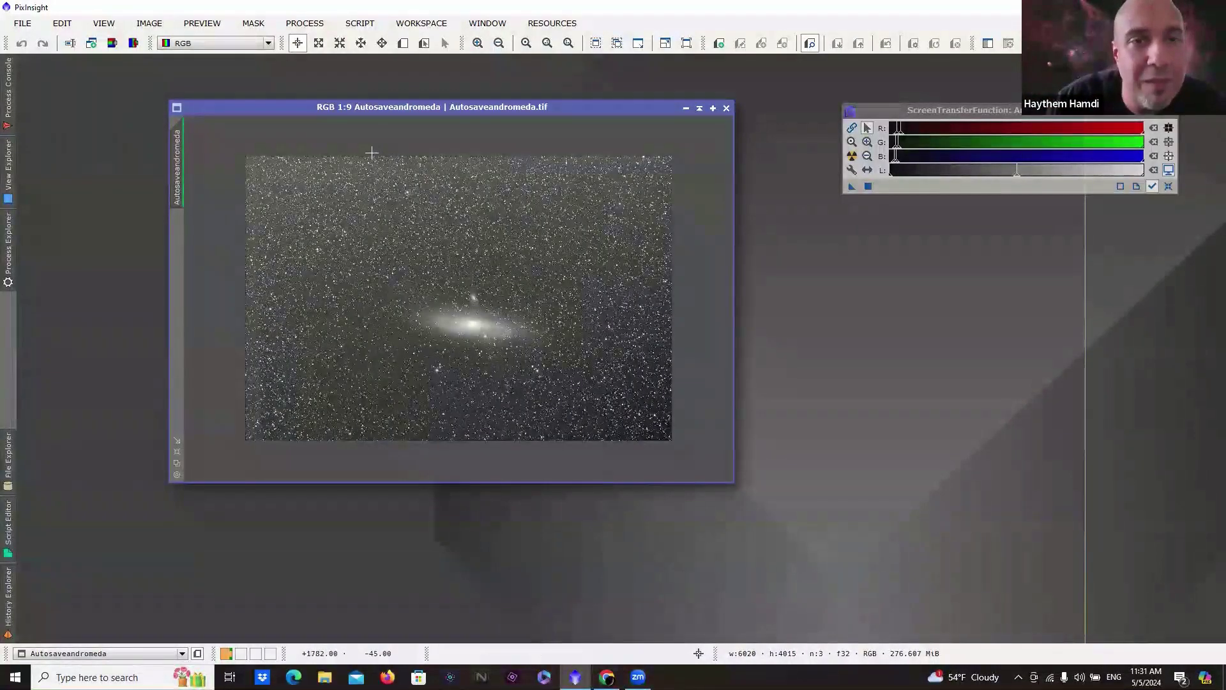
scroll(378, 155, down, 1)
scroll(373, 153, up, 3)
scroll(381, 118, down, 1)
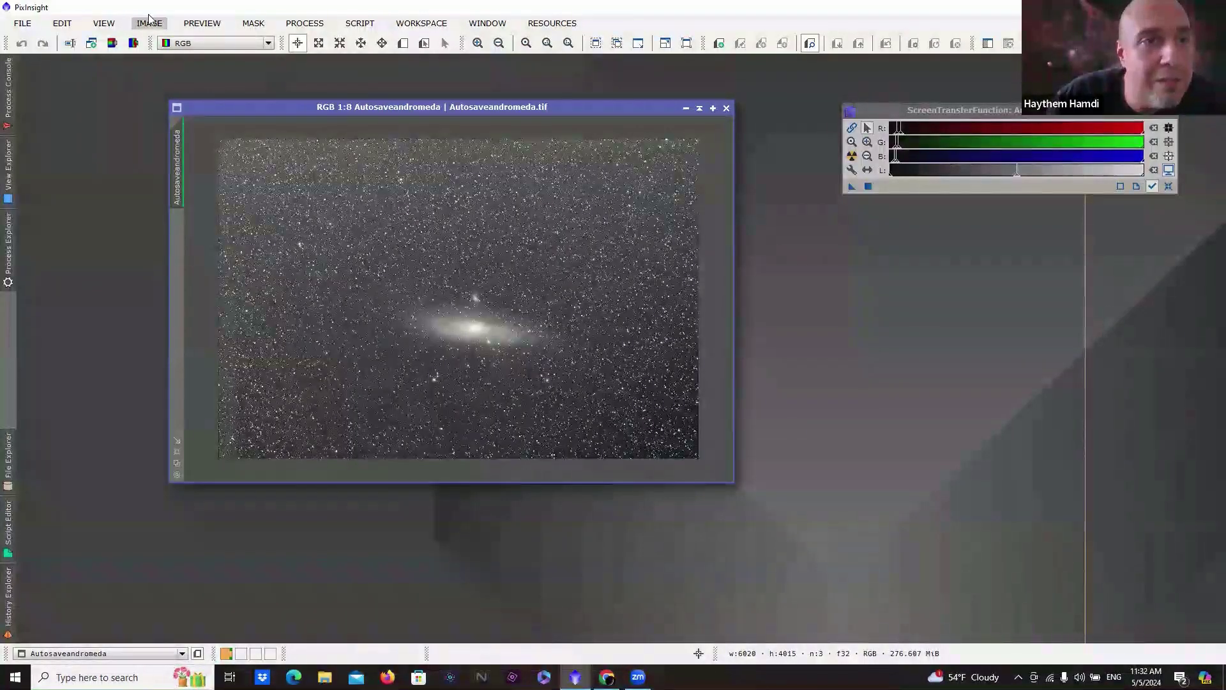
Open the DynamicCrop process and reset it so the crop rectangle covers the whole Autosaveandromeda image.
click(299, 24)
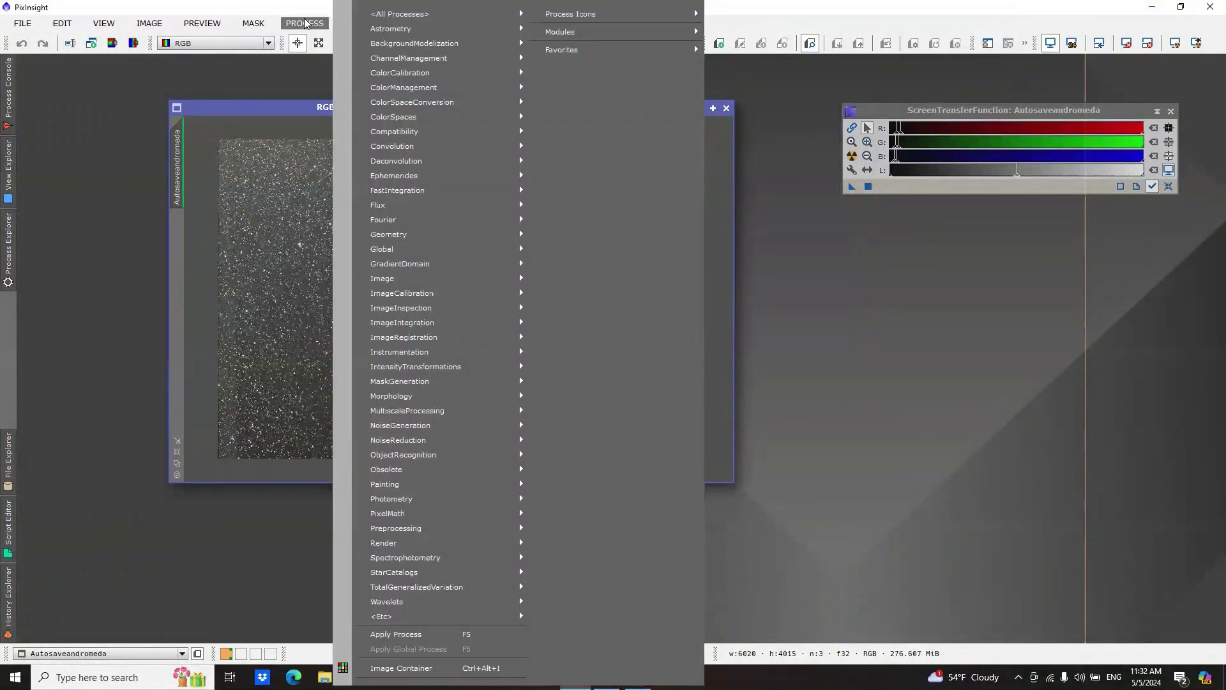
click(305, 23)
click(304, 24)
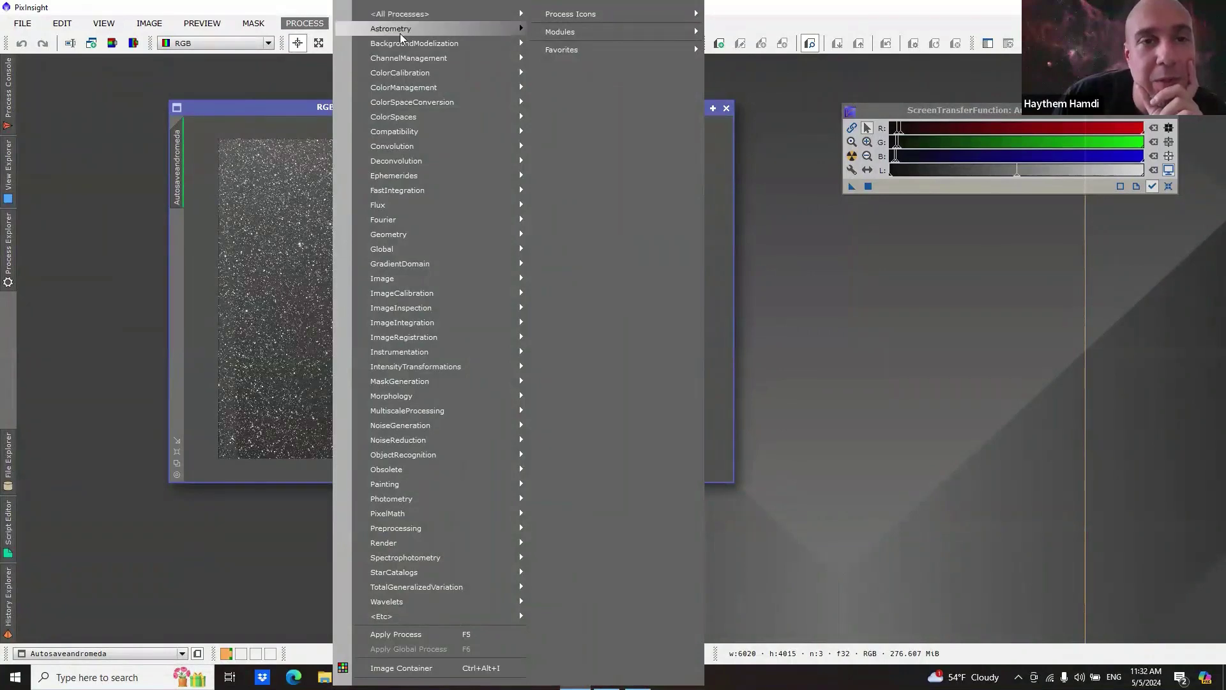
mouse_move(396, 52)
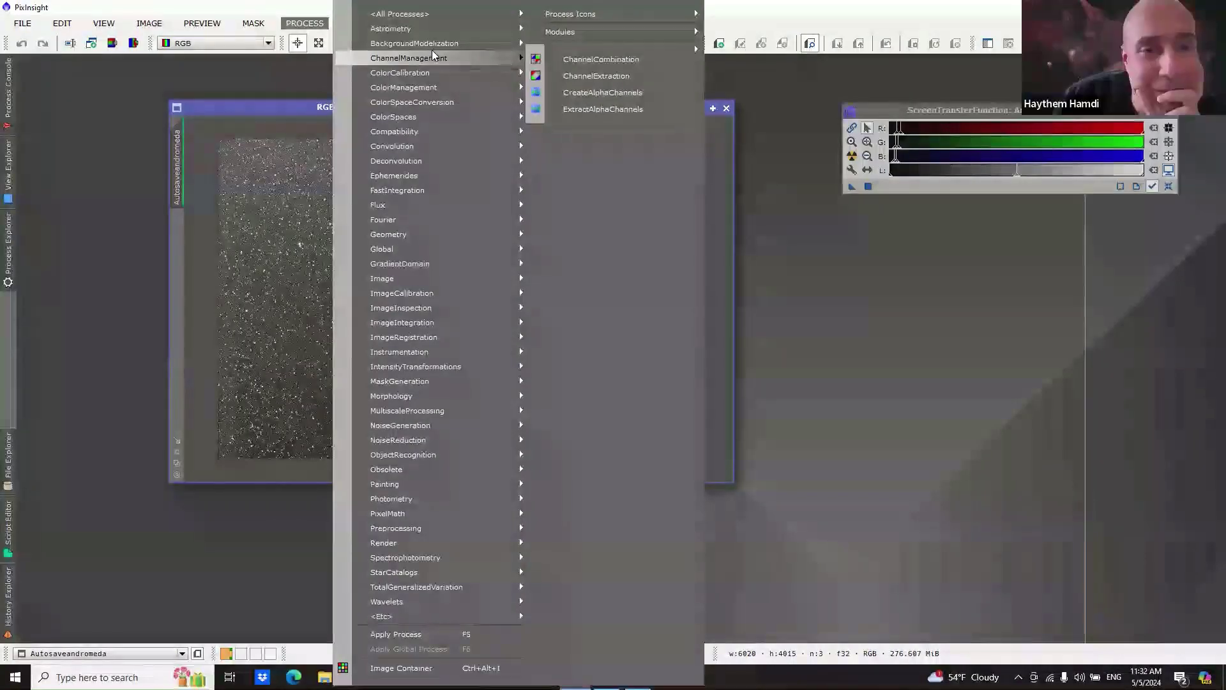
mouse_move(439, 246)
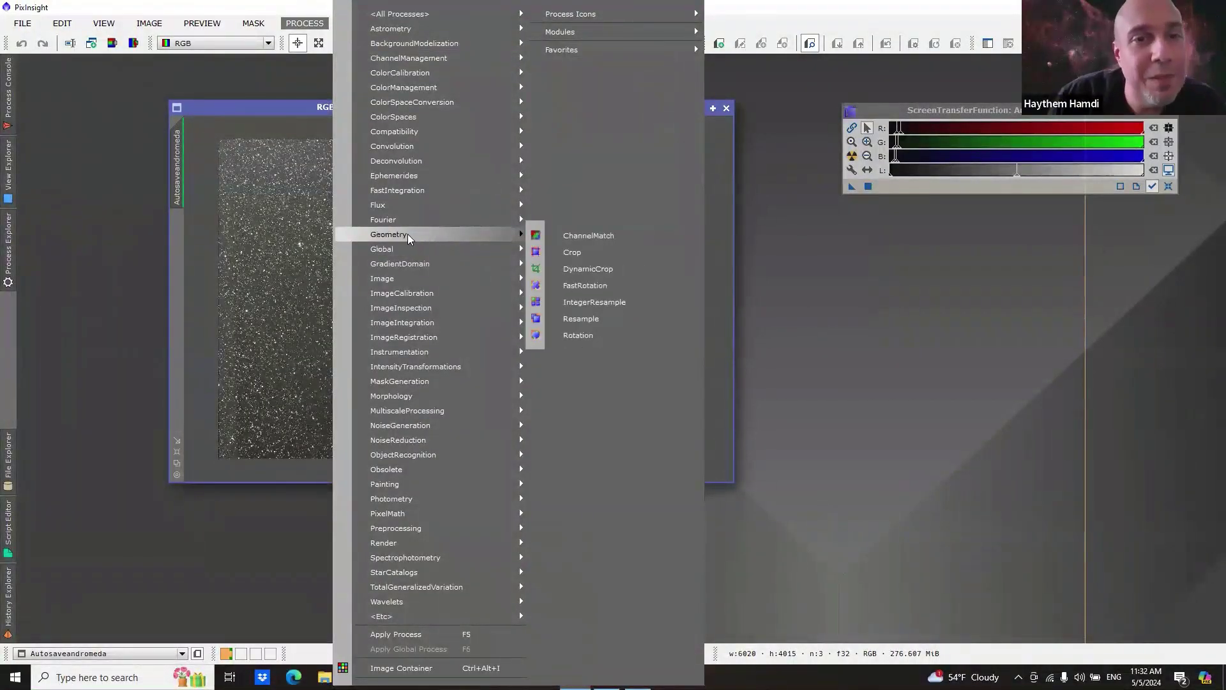
click(584, 268)
click(955, 539)
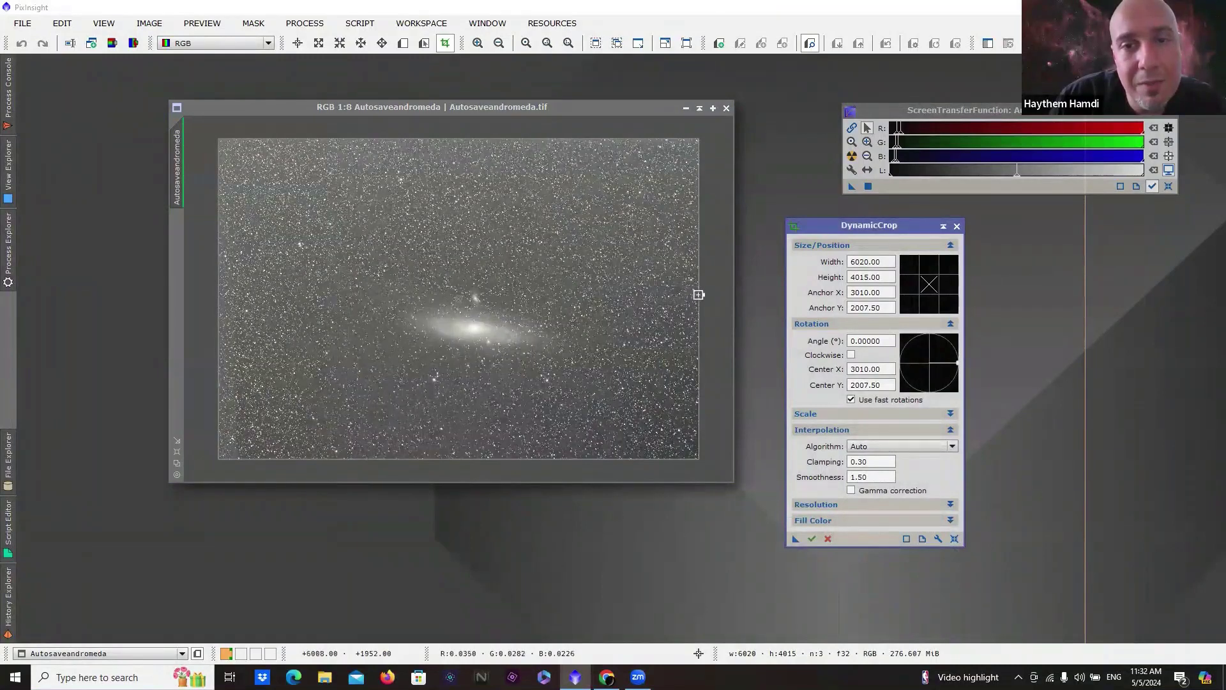
Trim the stacking borders from all four sides of the Andromeda image and apply the crop at about 5620 × 3807 pixels.
click(699, 294)
drag(698, 294, 689, 294)
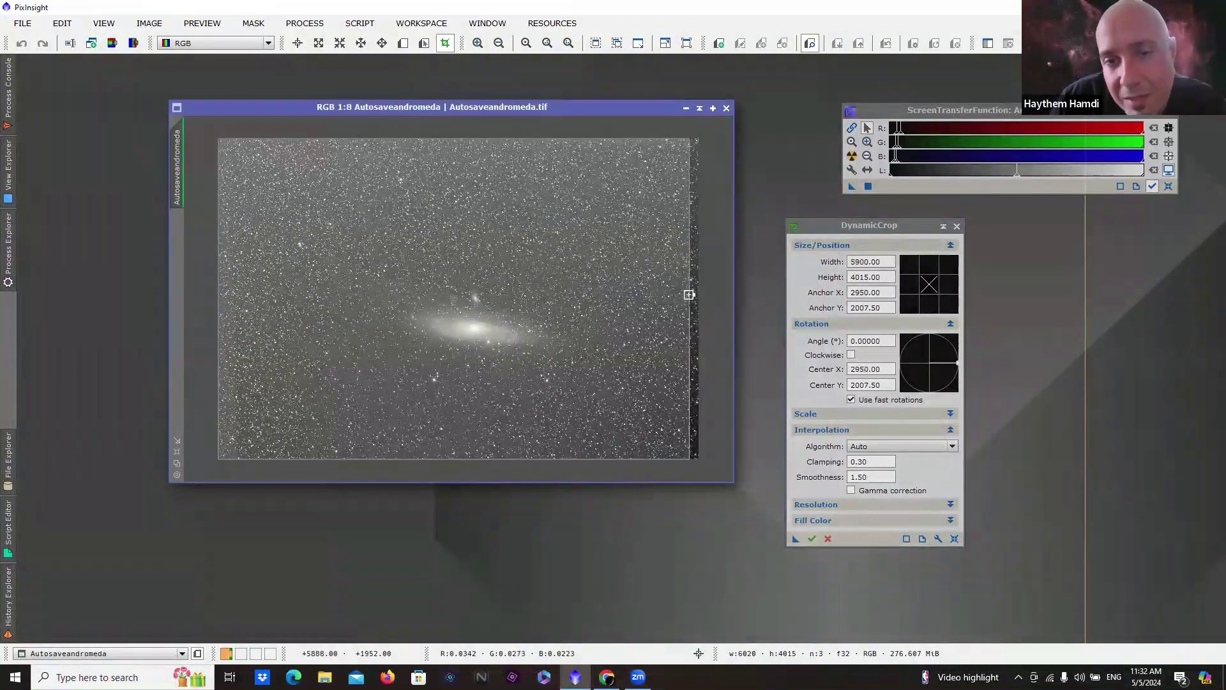
drag(478, 136, 450, 146)
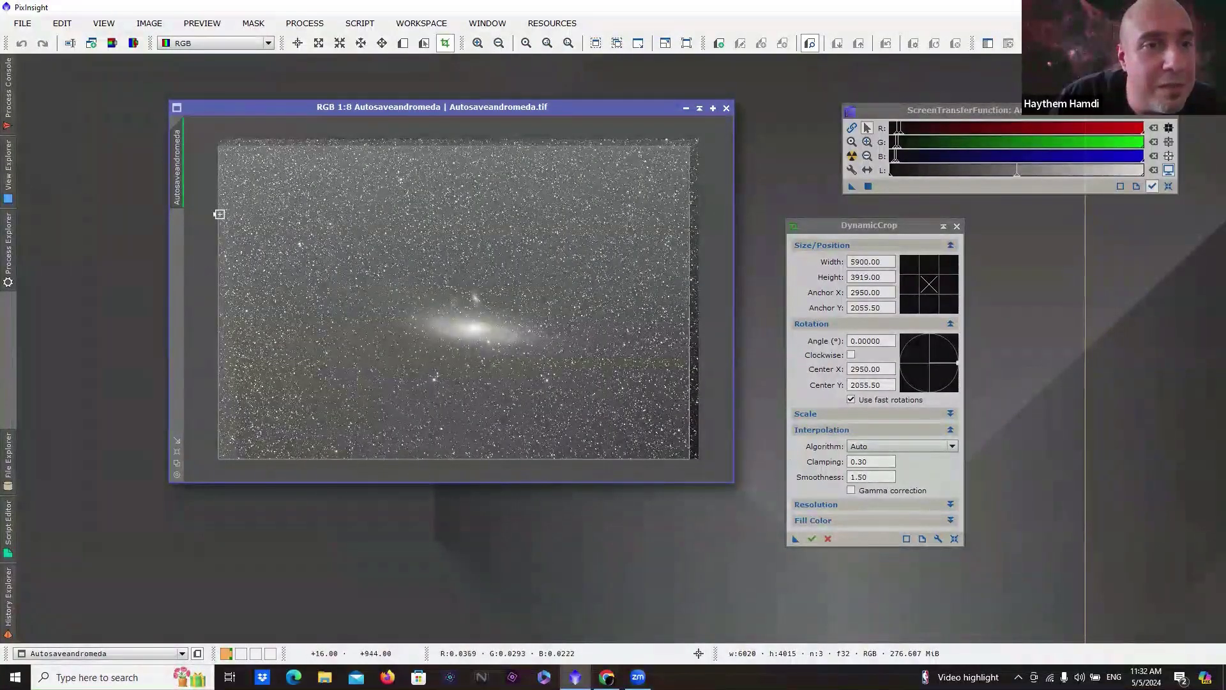
drag(219, 211, 226, 212)
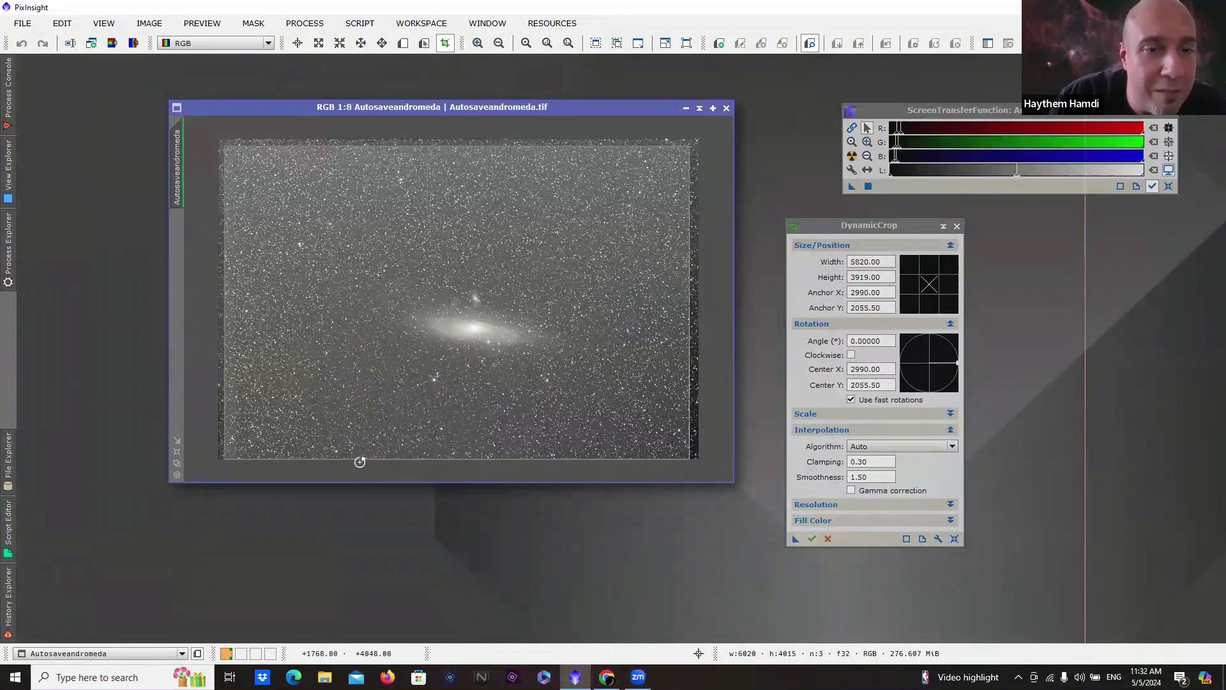
drag(360, 461, 362, 453)
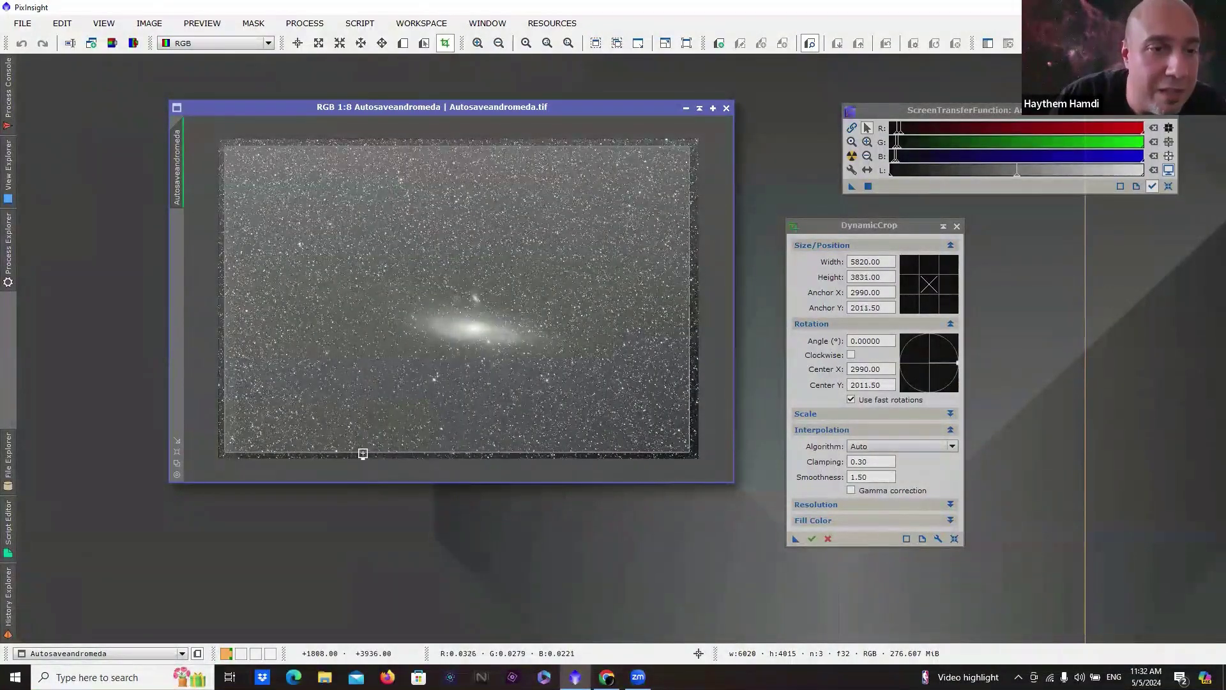
drag(229, 379, 239, 380)
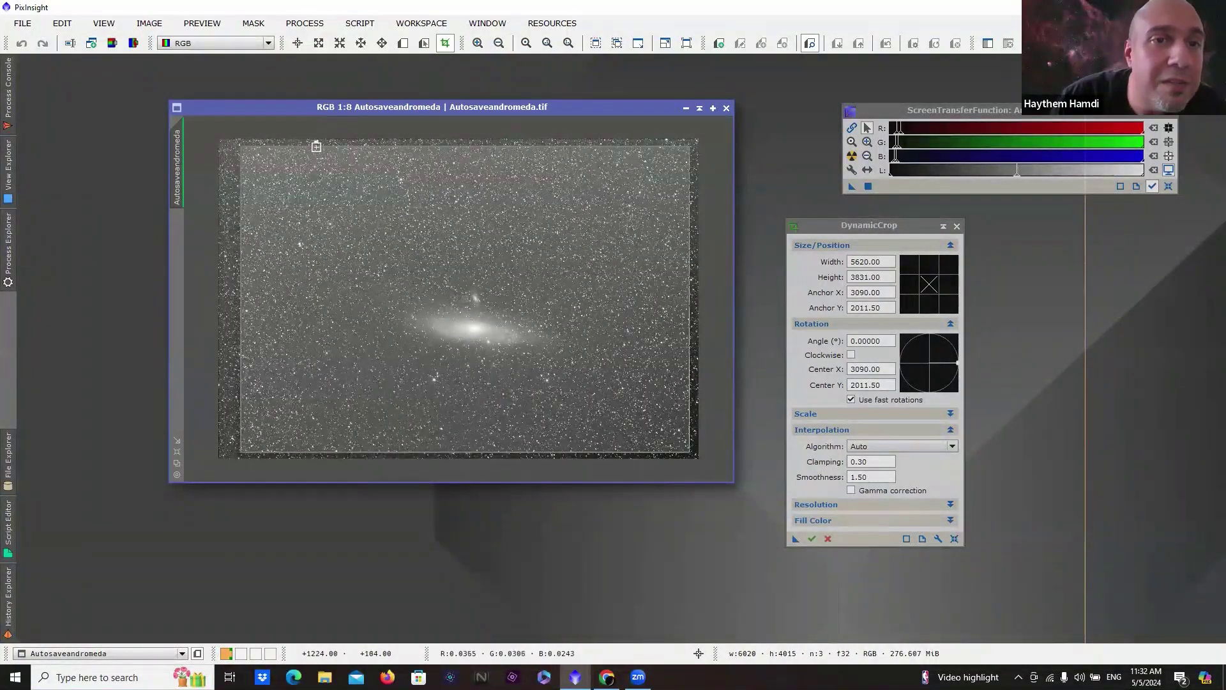
drag(316, 146, 316, 148)
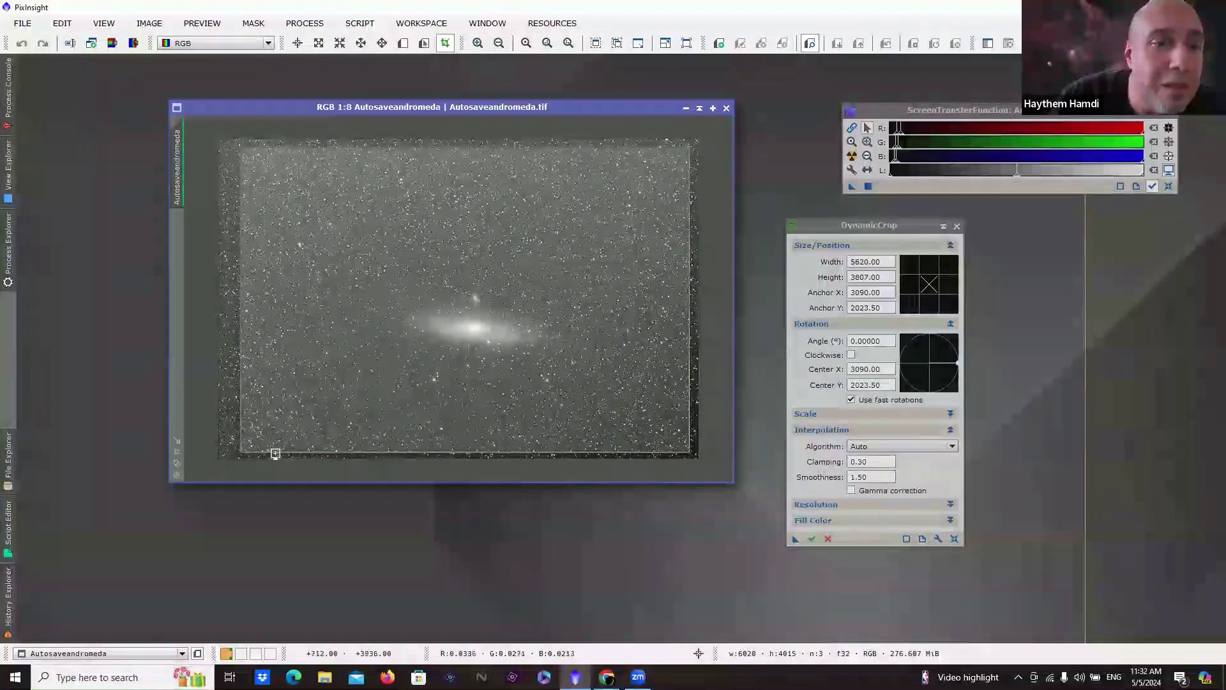
click(813, 539)
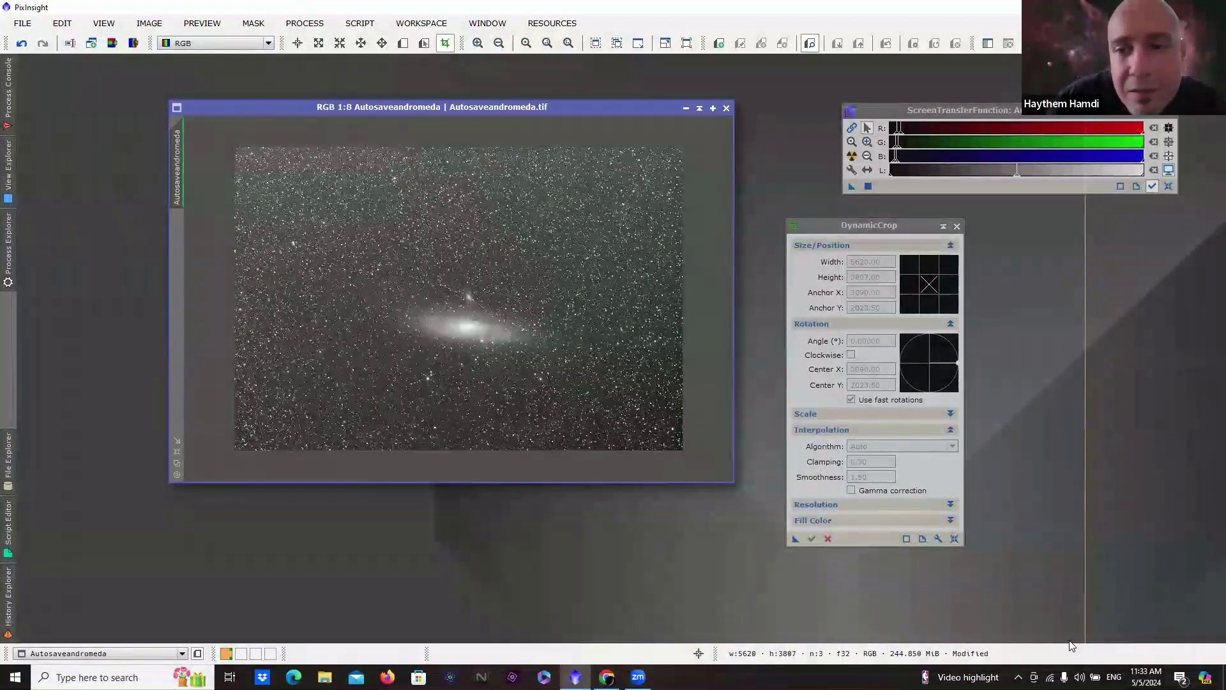
Reset the crop rectangle to the full image, trim the image's top and left edges further, and apply the crop at about 5532 × 3671 pixels.
click(954, 540)
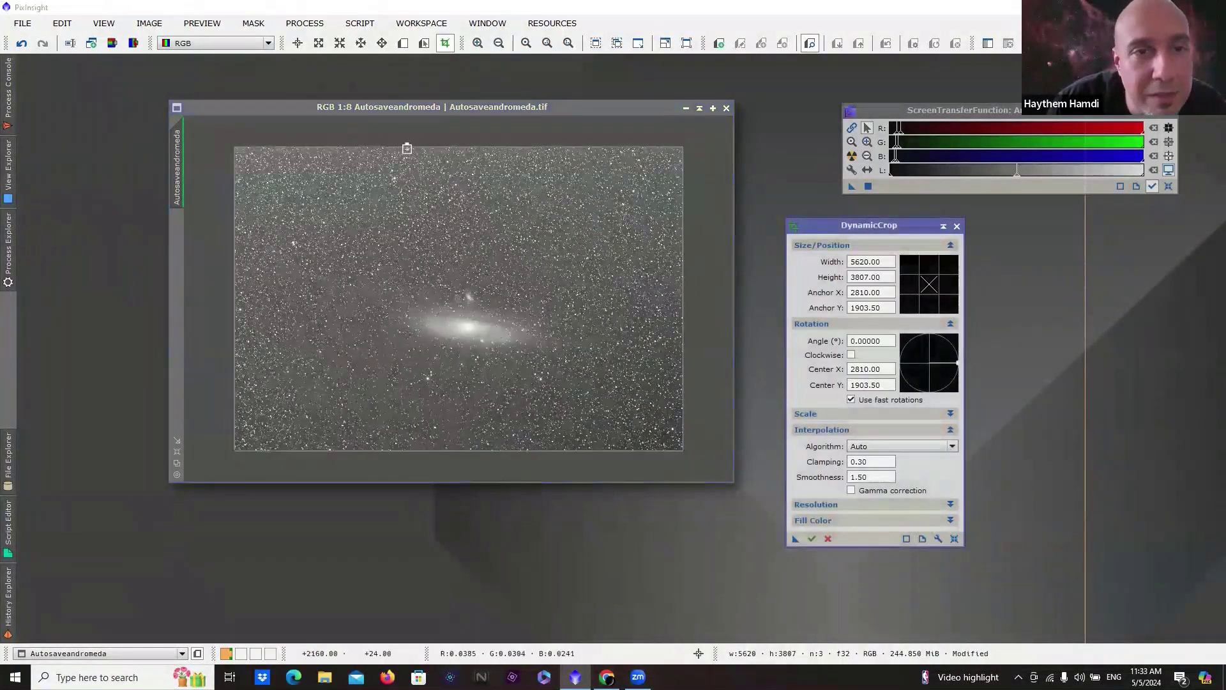
drag(407, 149, 409, 154)
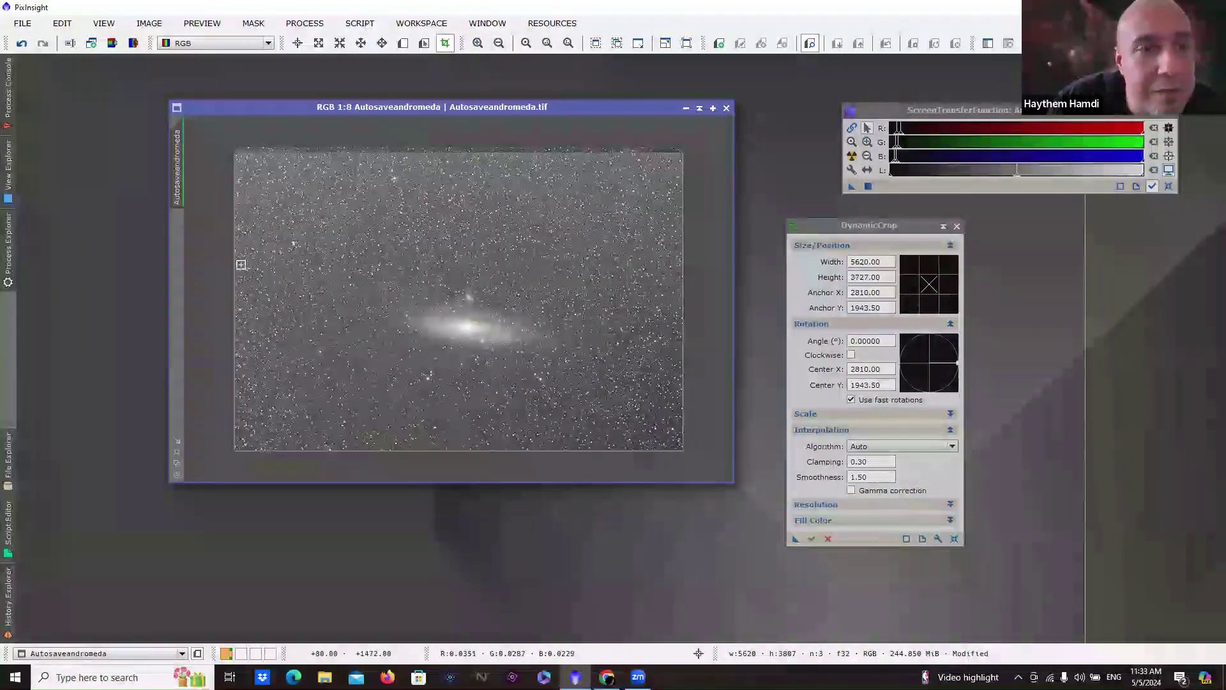
drag(232, 267, 241, 268)
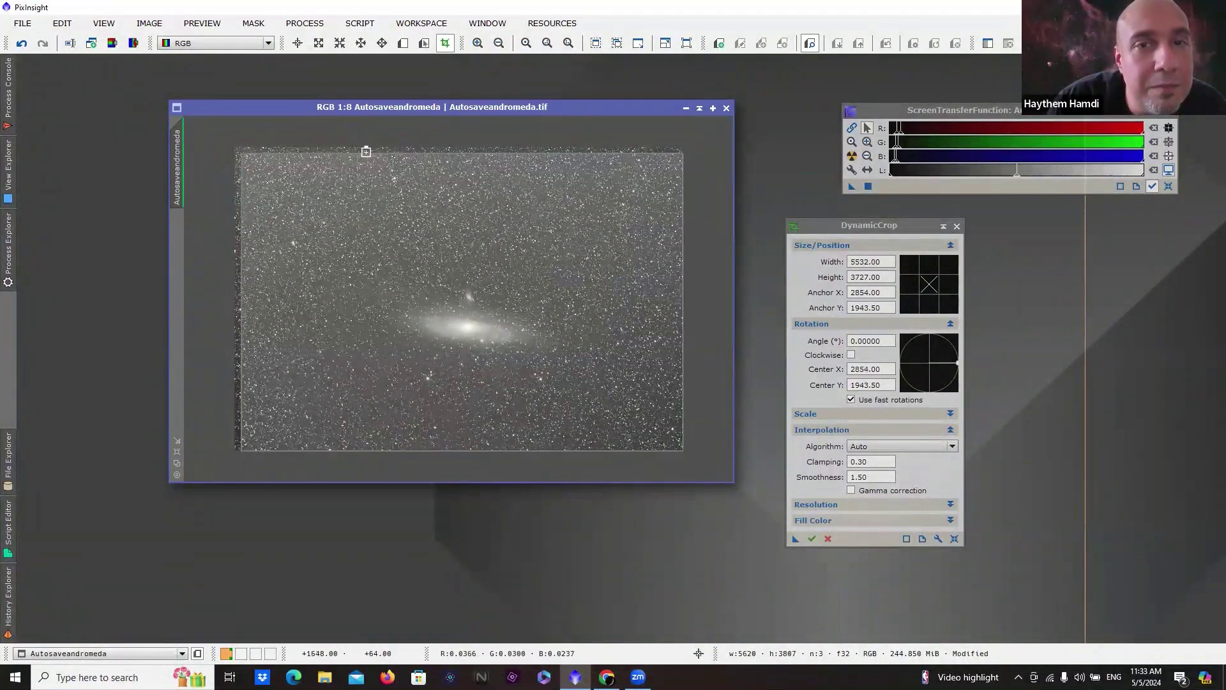
drag(364, 152, 365, 155)
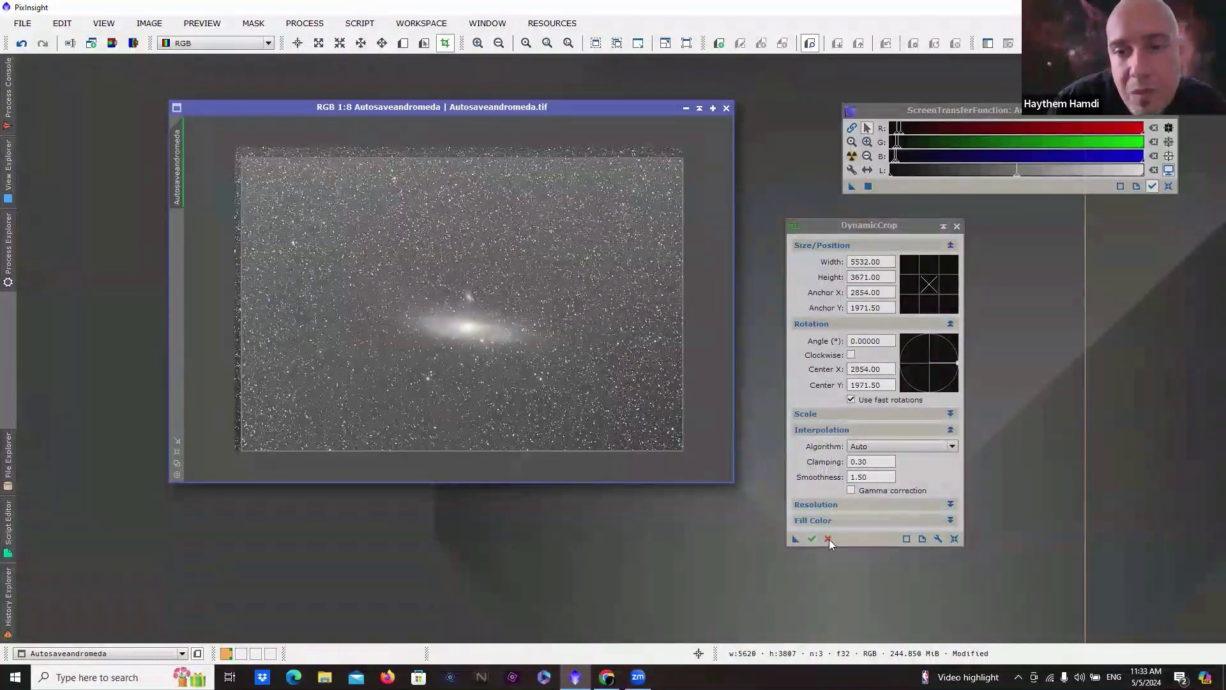
click(810, 539)
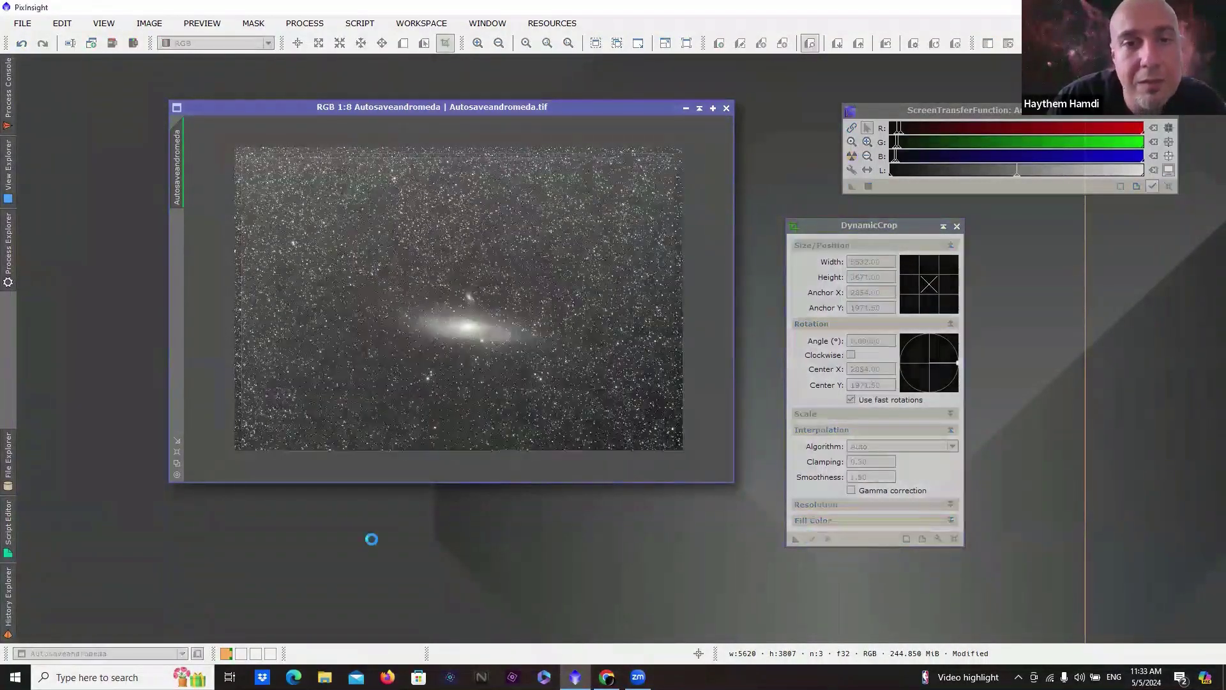
Enlarge the cropped image's view to 1:5, move its window clear of the ScreenTransferFunction window, and close DynamicCrop.
click(174, 456)
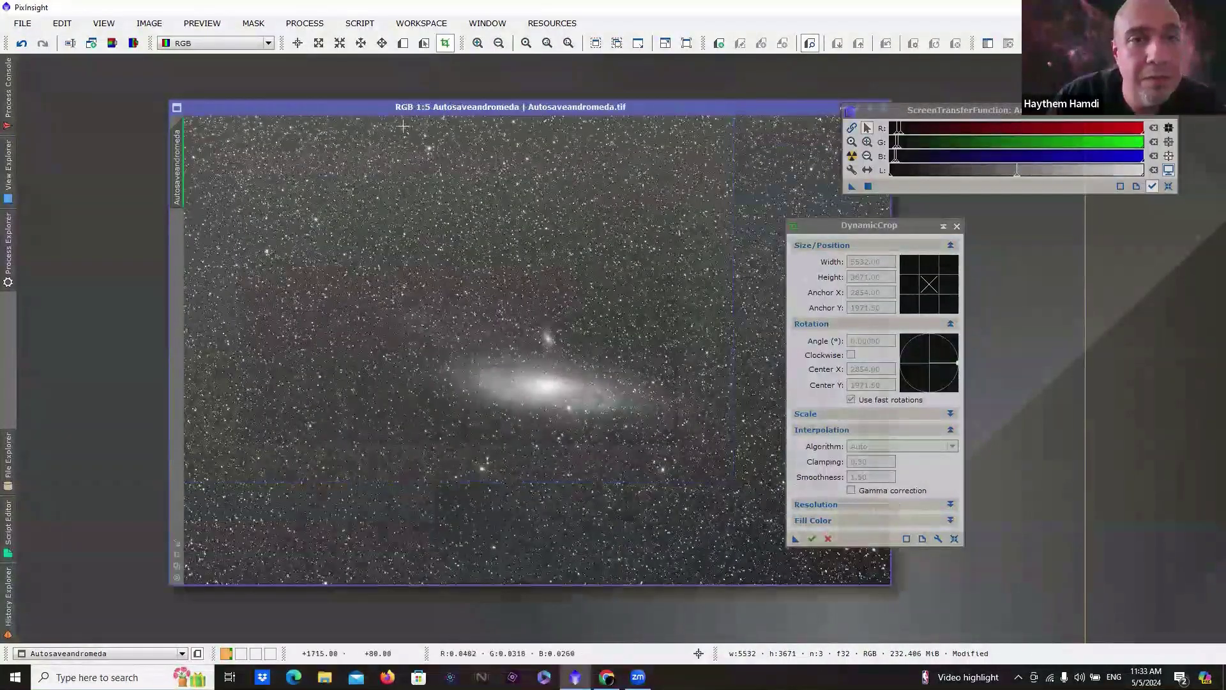
drag(391, 115, 288, 96)
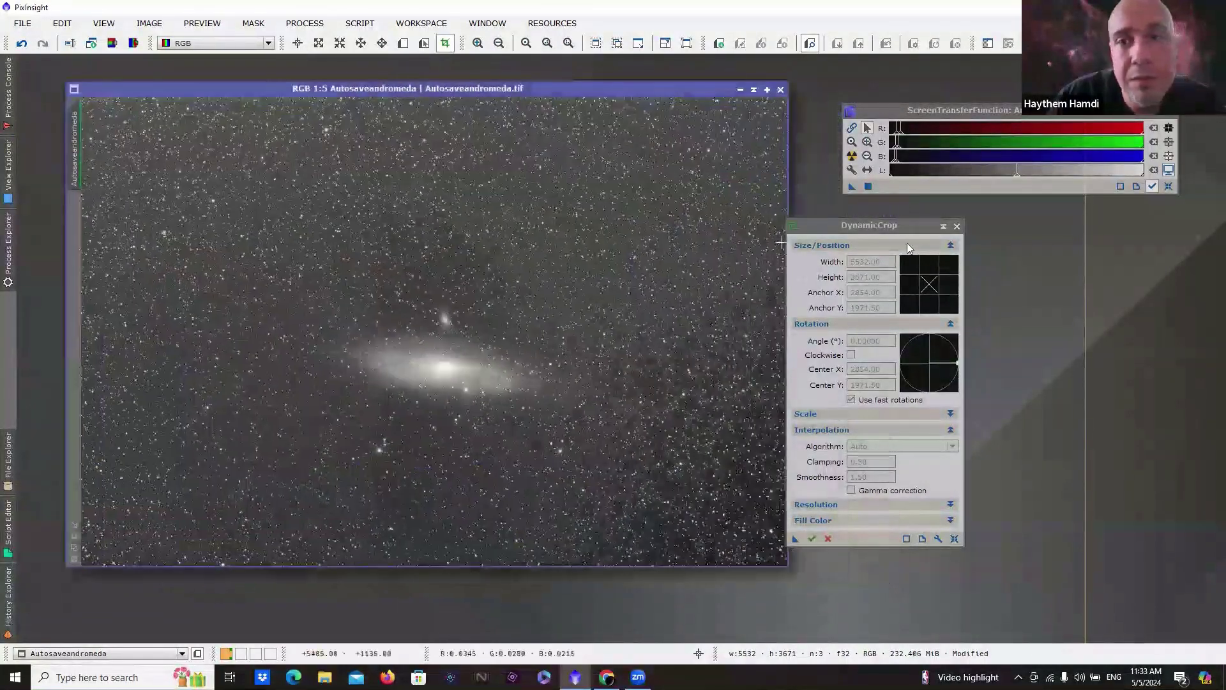
click(958, 226)
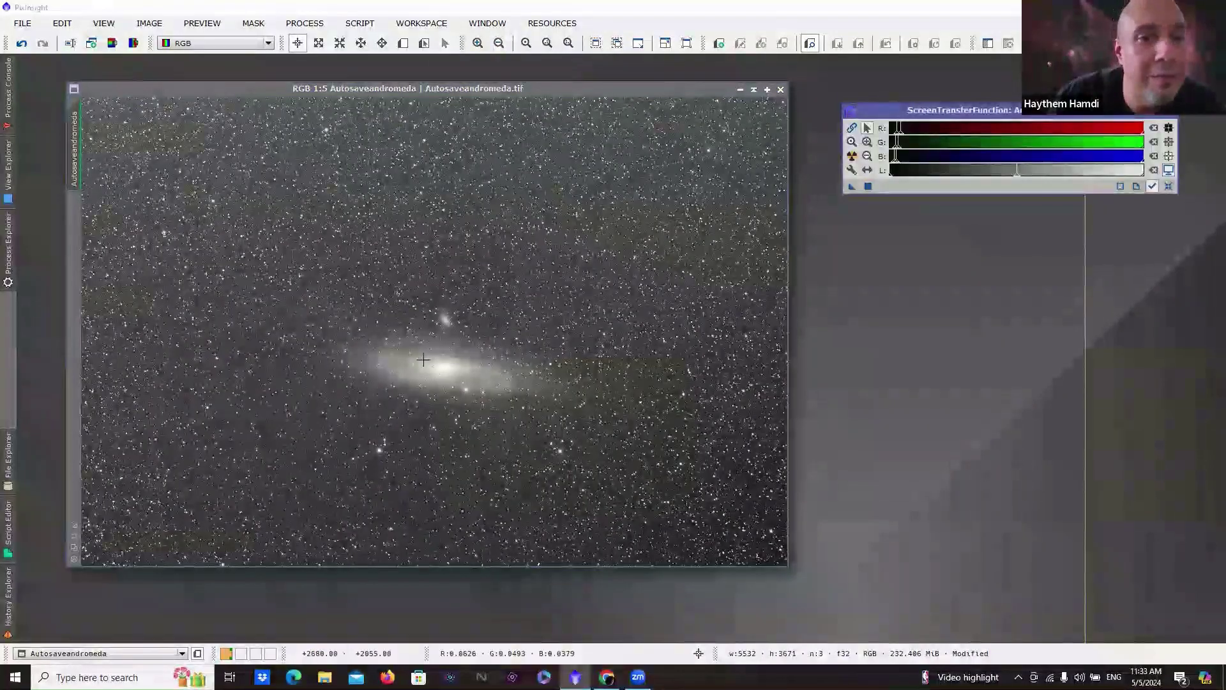